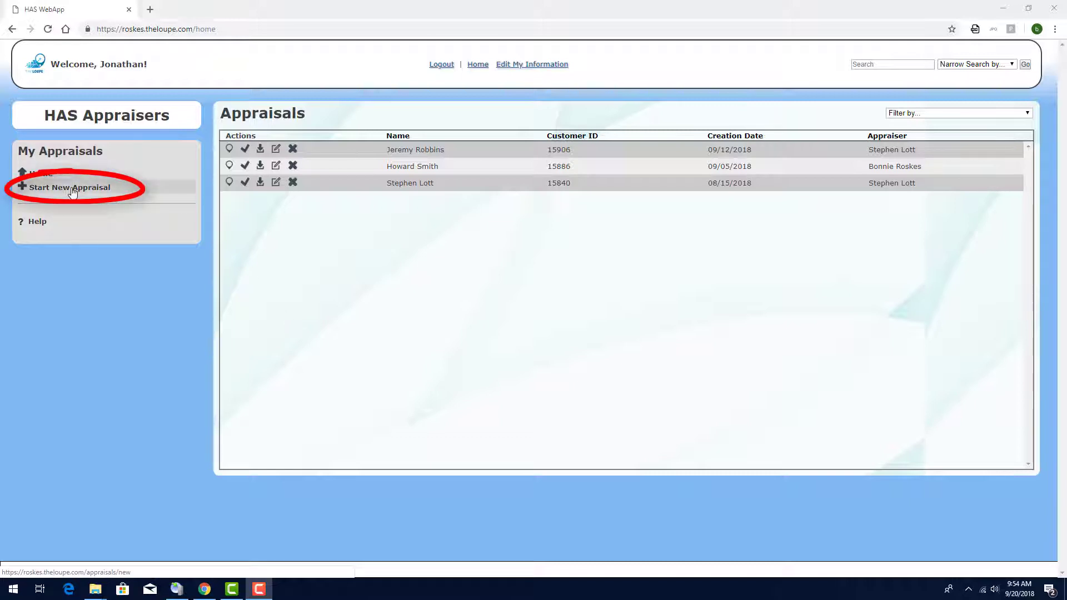
Step: Start a new appraisal and search for an existing client by last name
left_click(71, 189)
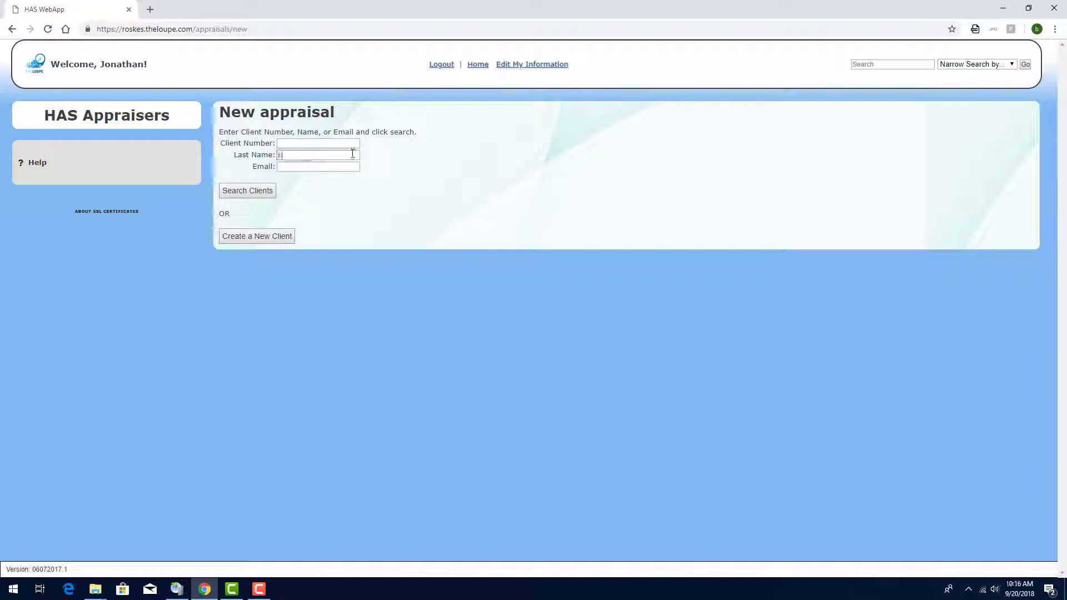
left_click(353, 154)
type("Landan")
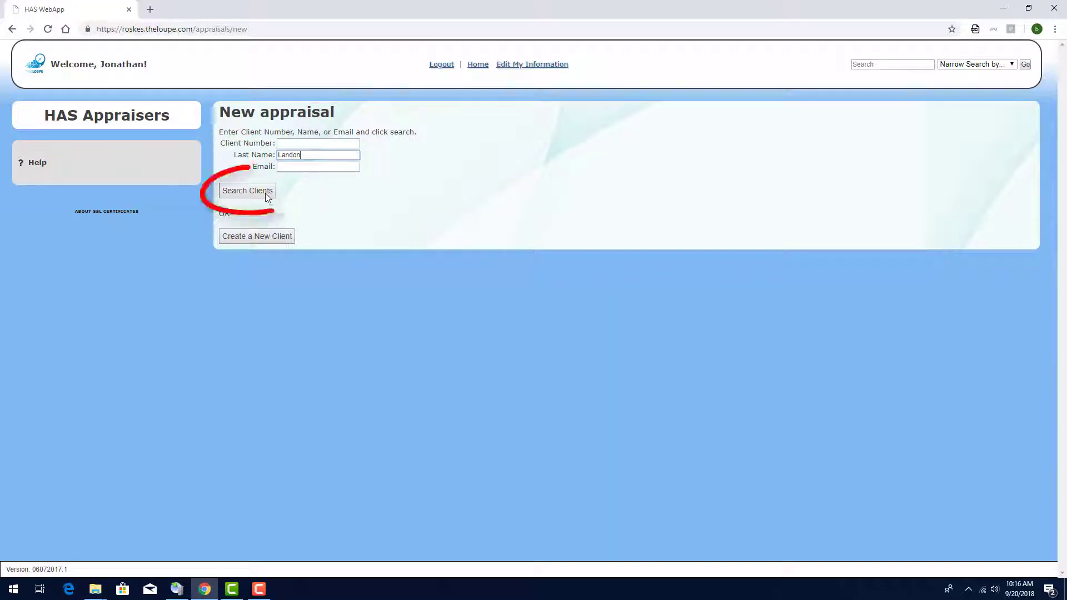
left_click(265, 193)
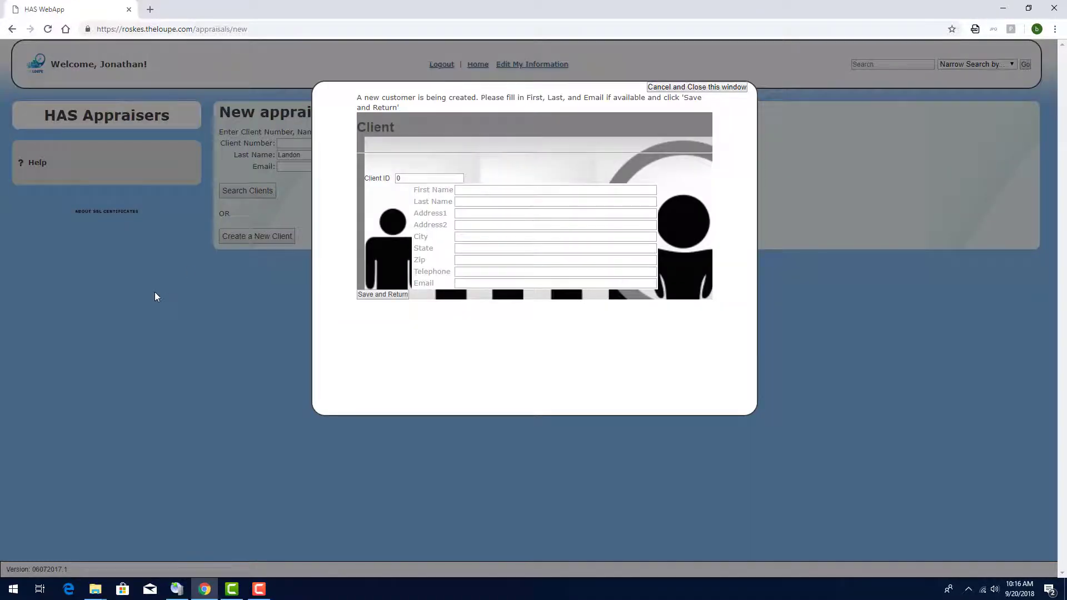
Step: Enter the new client's first name, last name and e-mail, then save and return
left_click(490, 189)
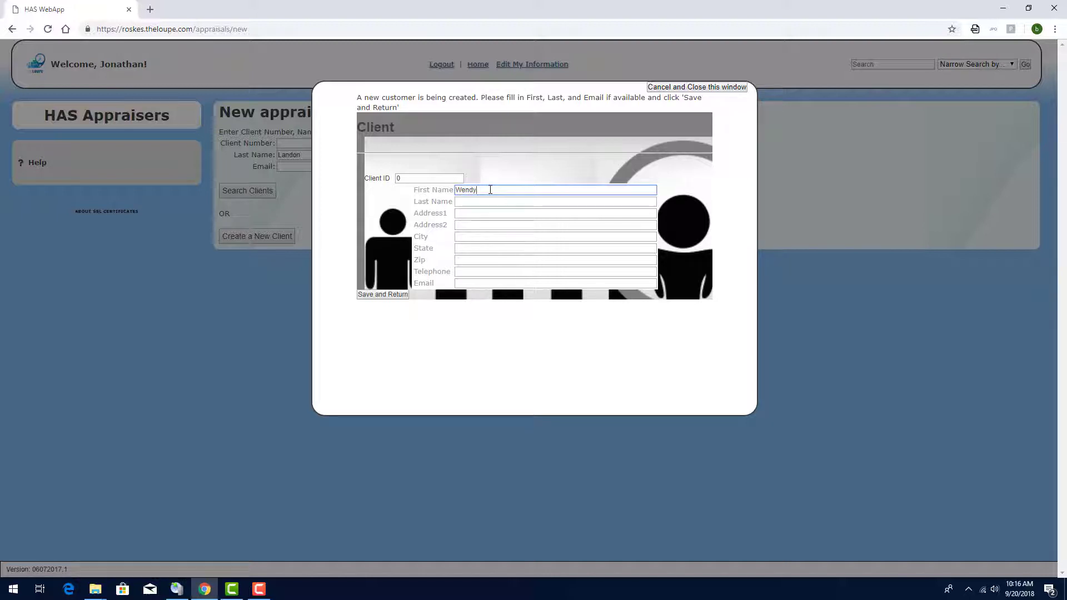
left_click(492, 201)
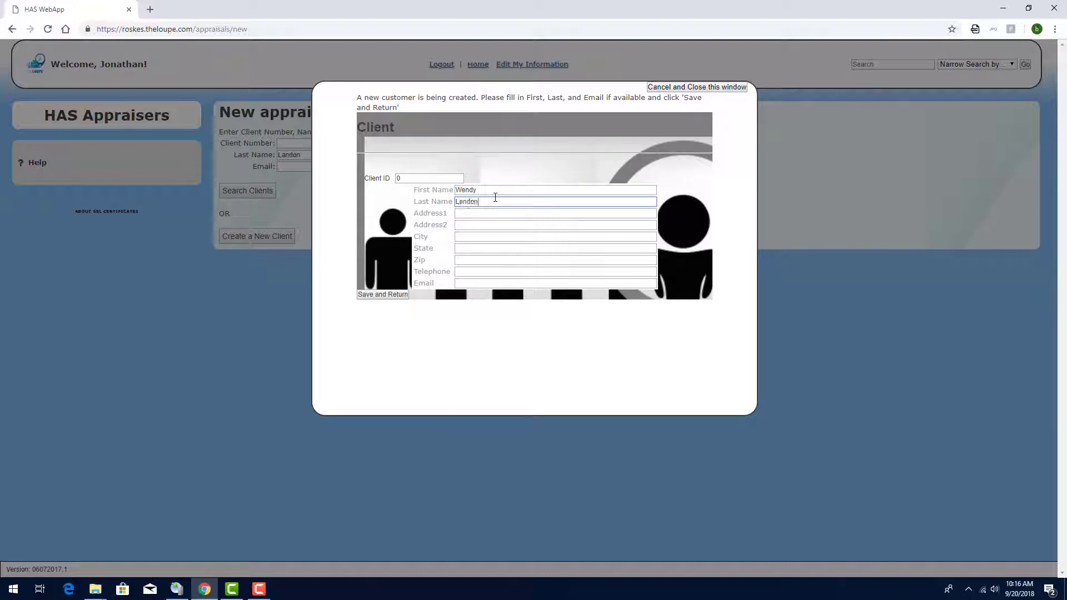
left_click(499, 283)
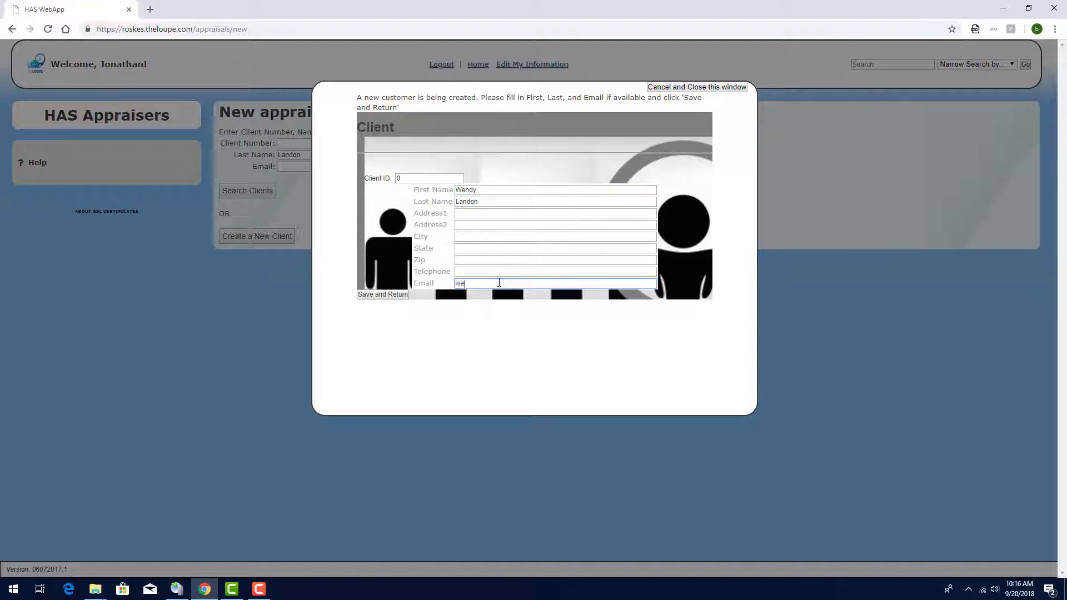
left_click(381, 295)
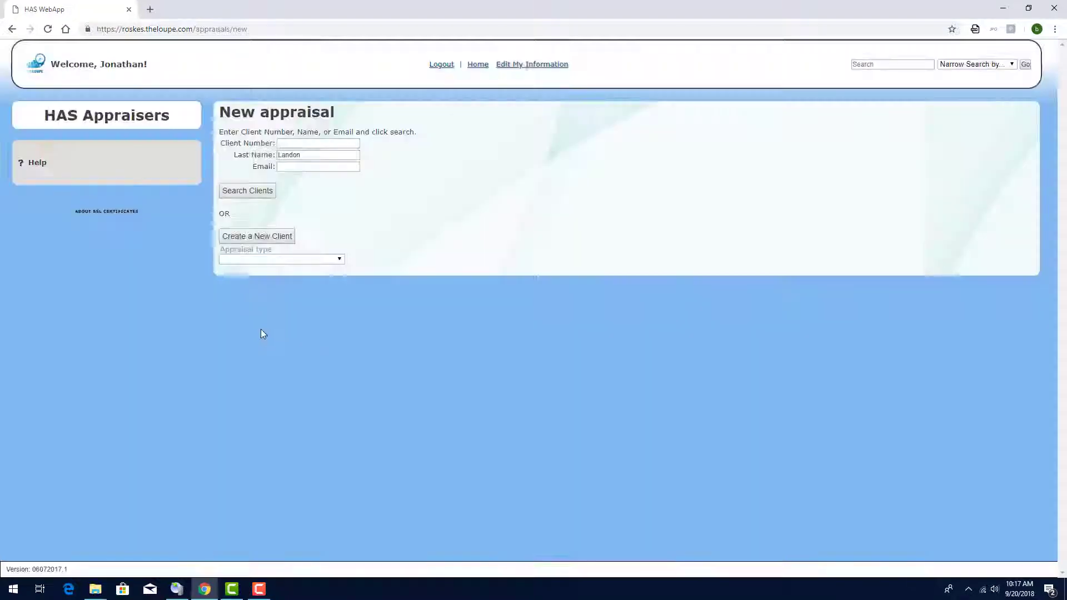
Step: Choose Insurance Appraisal as the type and enter the additional contact's e-mail
left_click(280, 259)
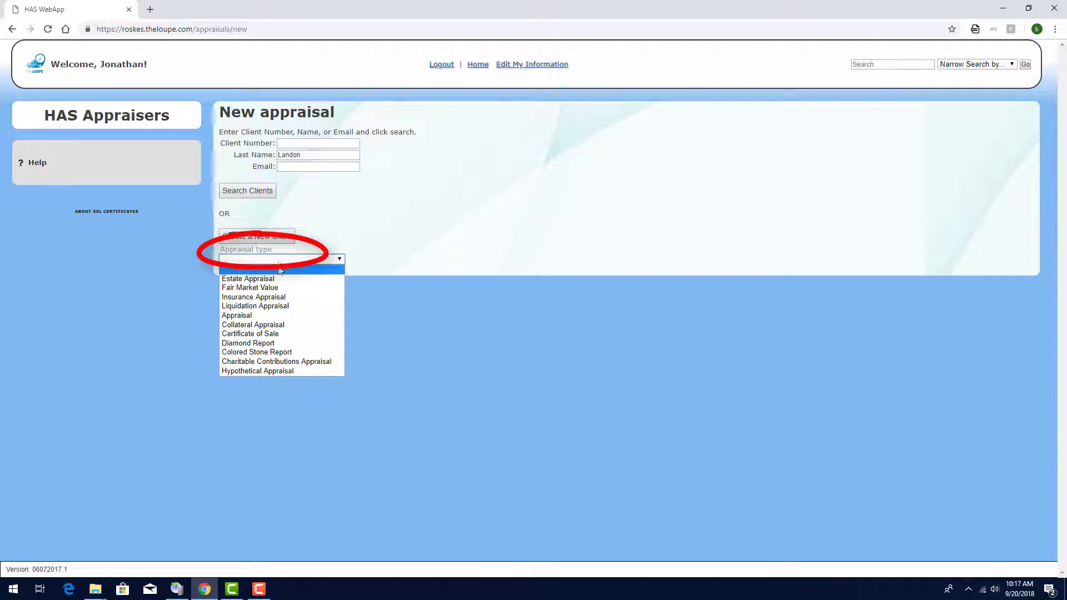
left_click(280, 298)
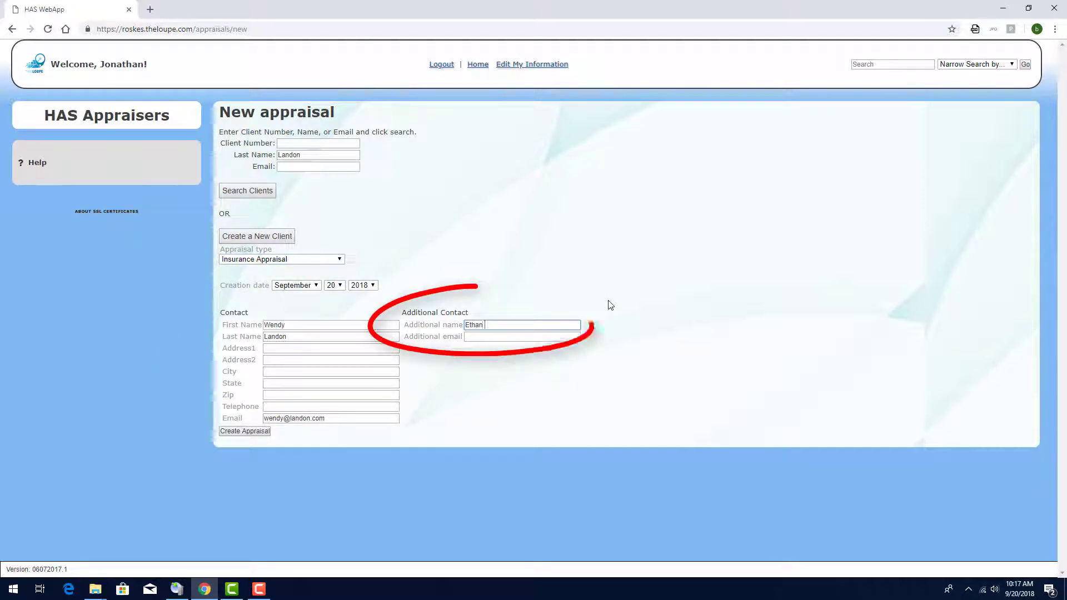
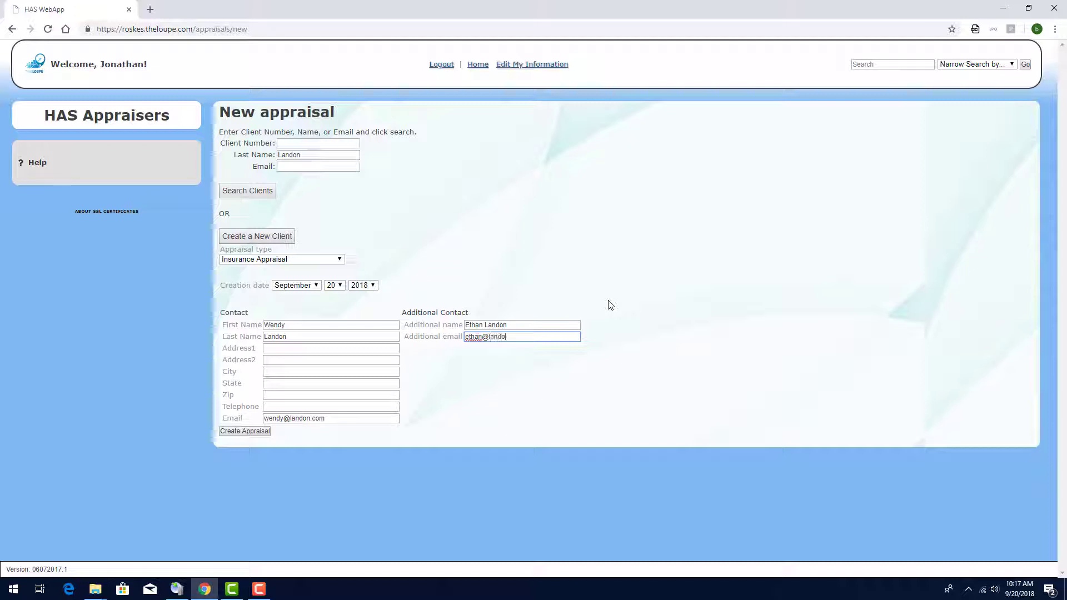
Step: Create the appraisal and tick Ultraviolet Lite, 10x Loupe, MM Gauge, Electric Diamond Tester and Color Master Stones
left_click(246, 431)
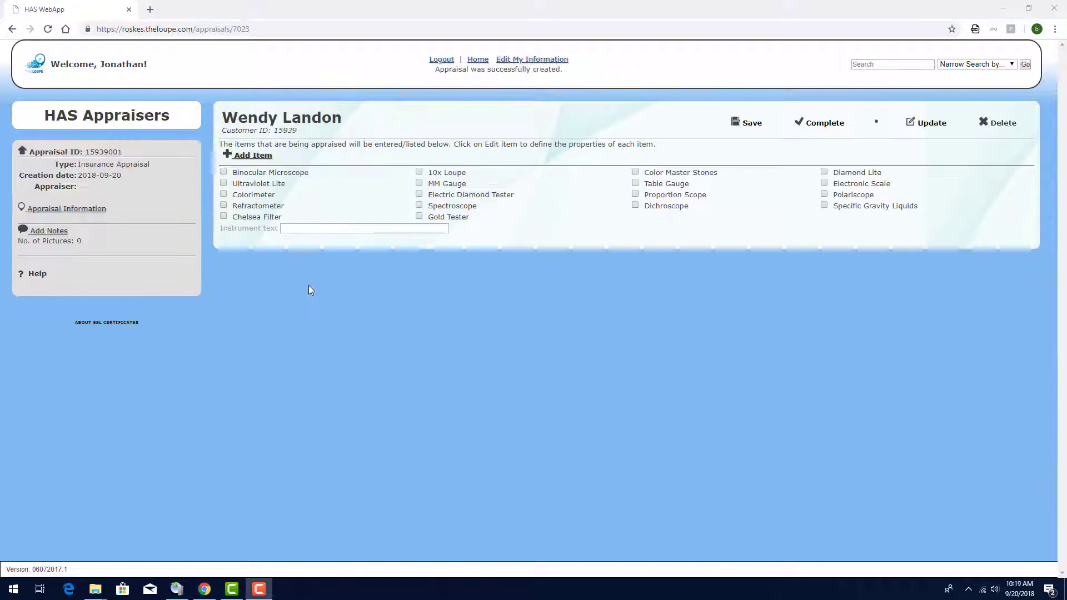
left_click(224, 183)
left_click(419, 172)
left_click(419, 182)
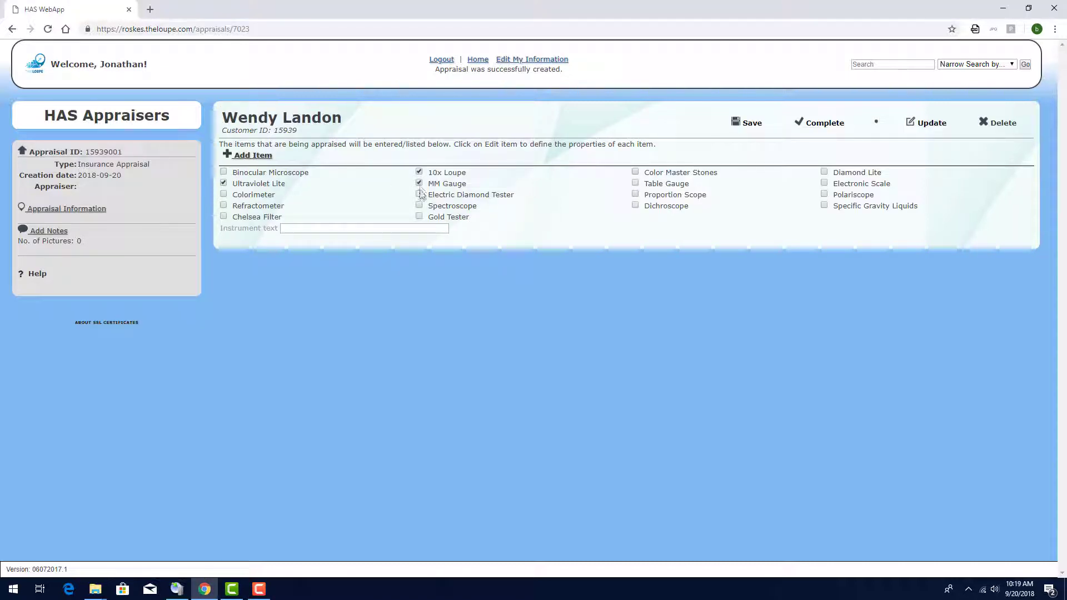
left_click(419, 194)
left_click(635, 172)
Step: Add a Ring item, enlarge its description box and open its photo upload
left_click(266, 157)
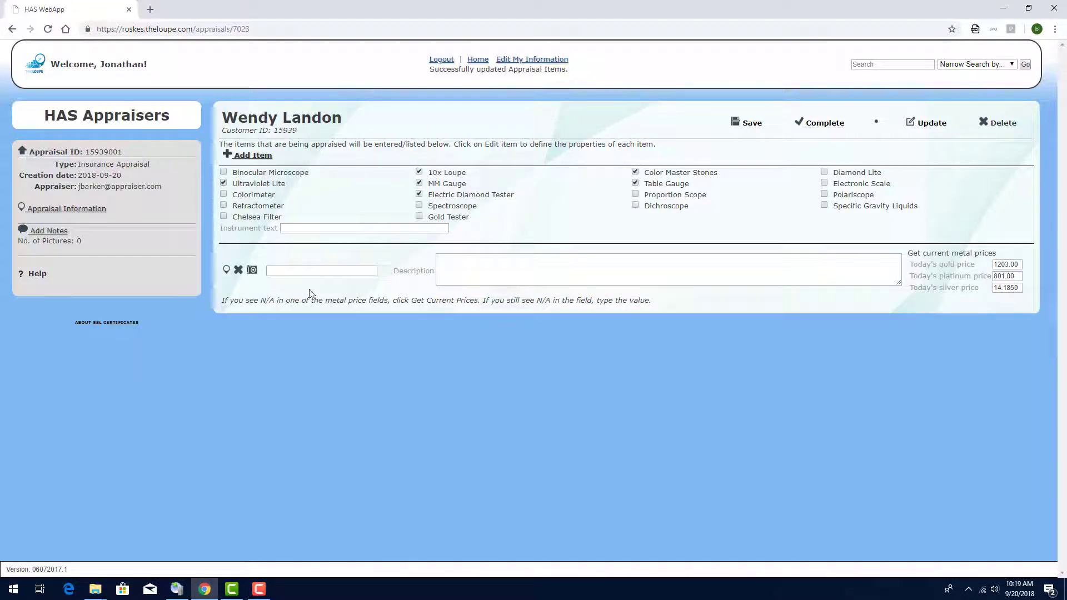
left_click(309, 272)
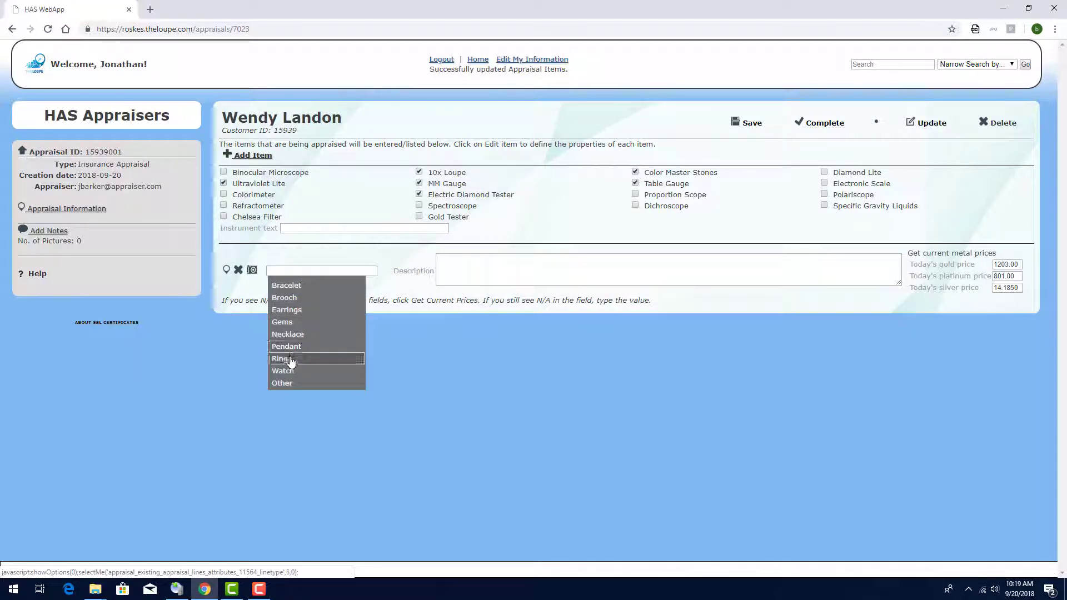
left_click(290, 360)
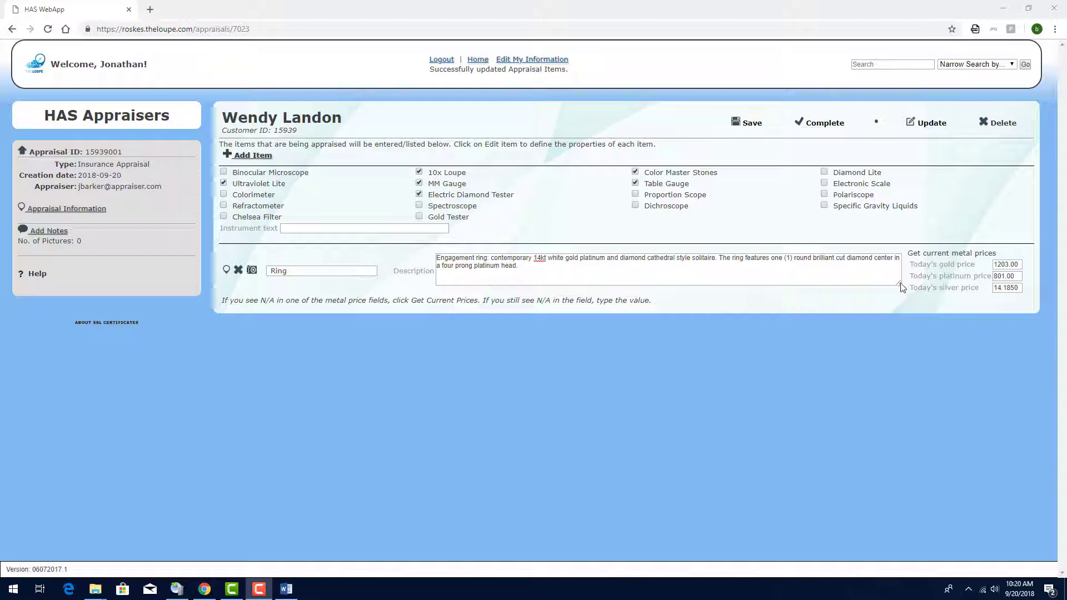
mouse_move(899, 282)
left_mouse_down()
mouse_move(903, 297)
mouse_move(898, 286)
left_mouse_up()
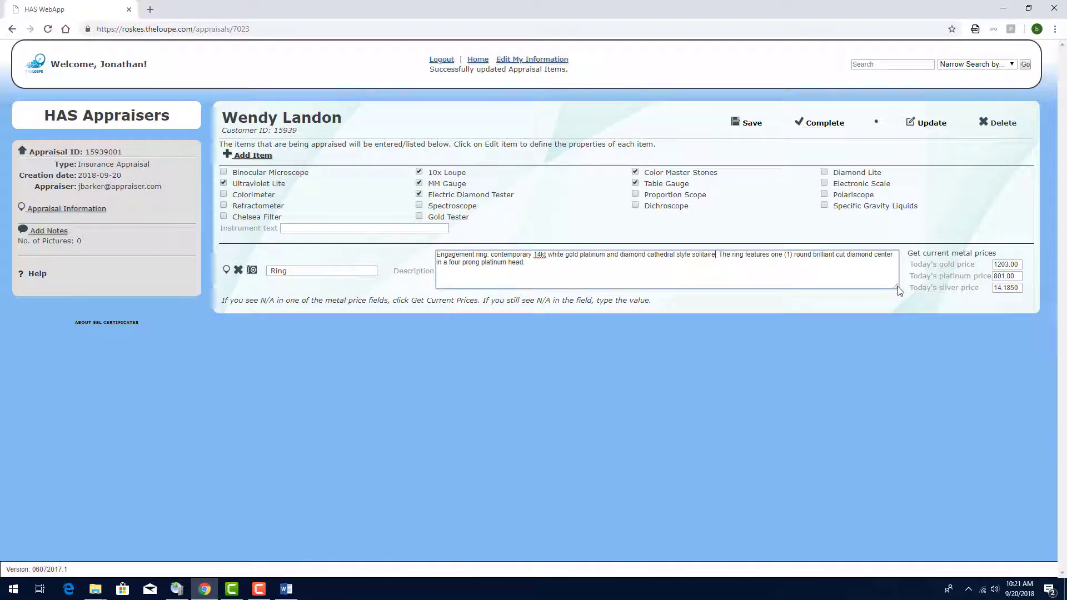
left_click(251, 270)
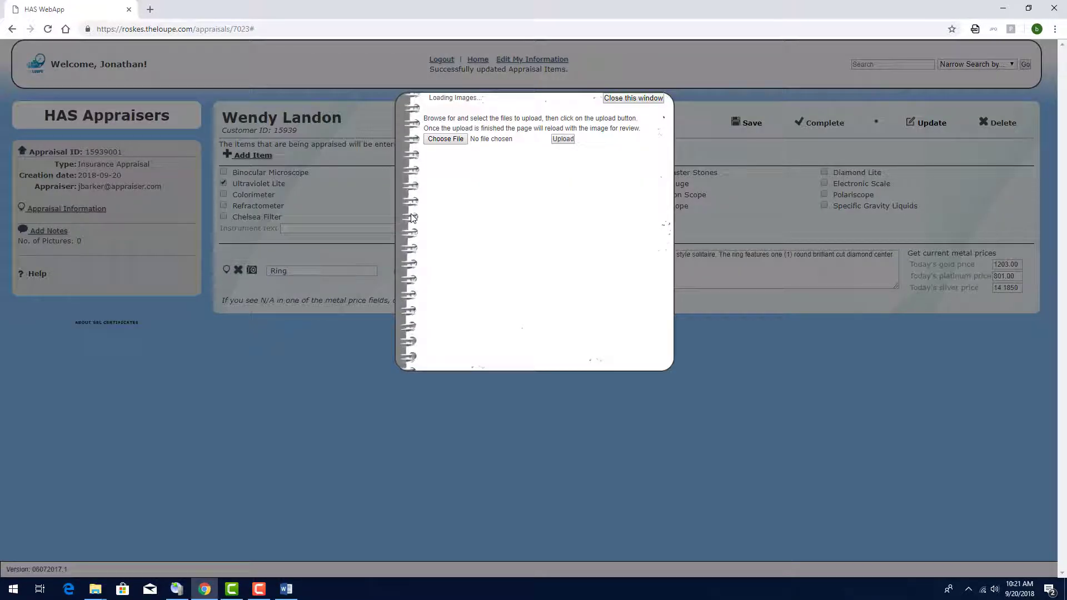
Step: Upload Diamond Solitaire (3).JPG and Diamond Solitaire (4).JPG, then close the upload window
left_click(446, 139)
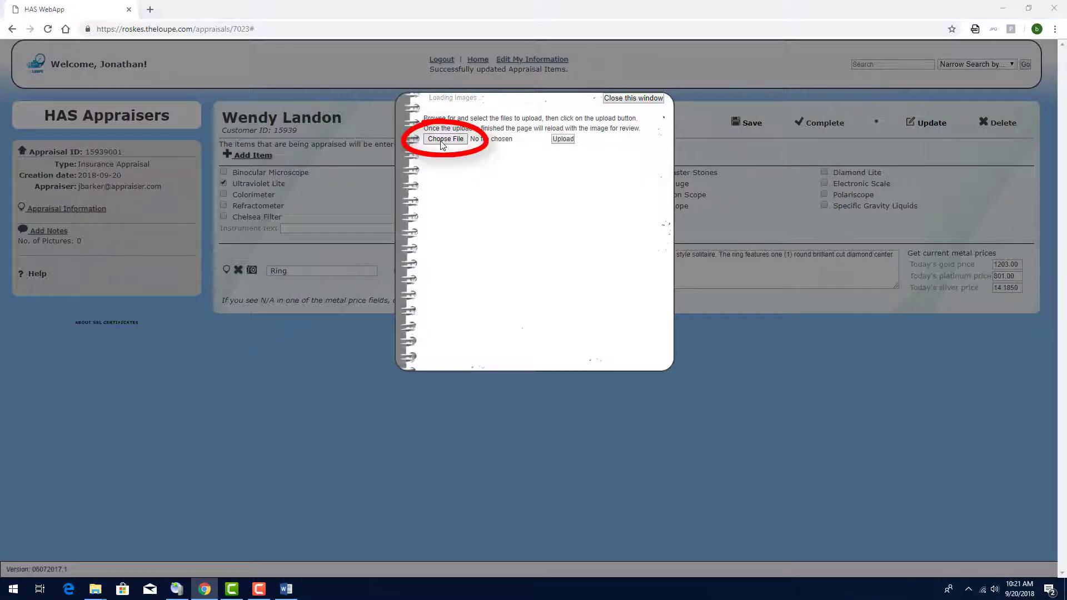
double_click(129, 123)
left_click(563, 139)
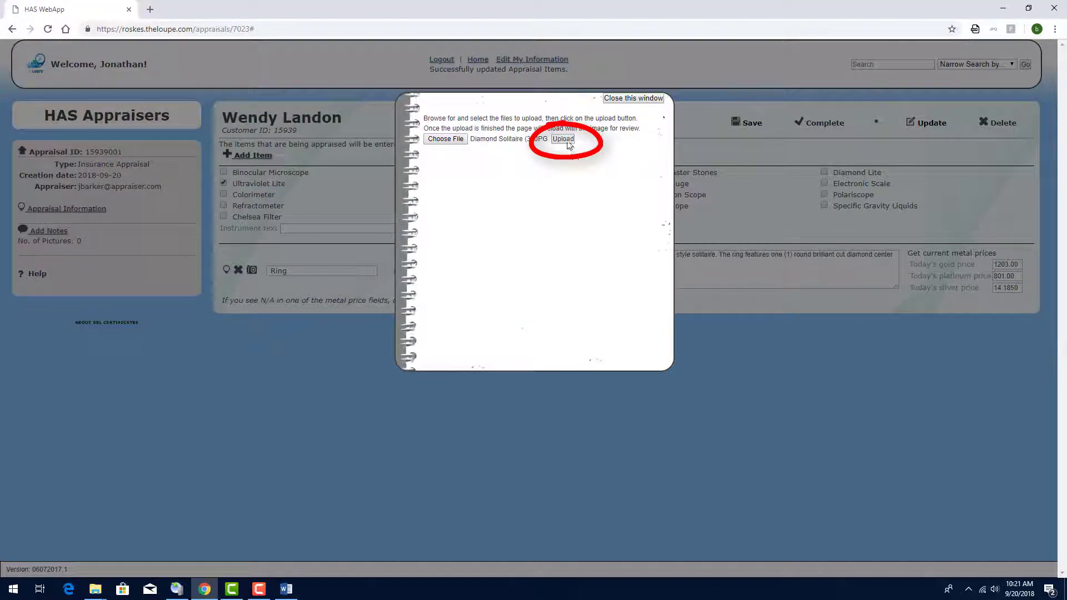
left_click(445, 138)
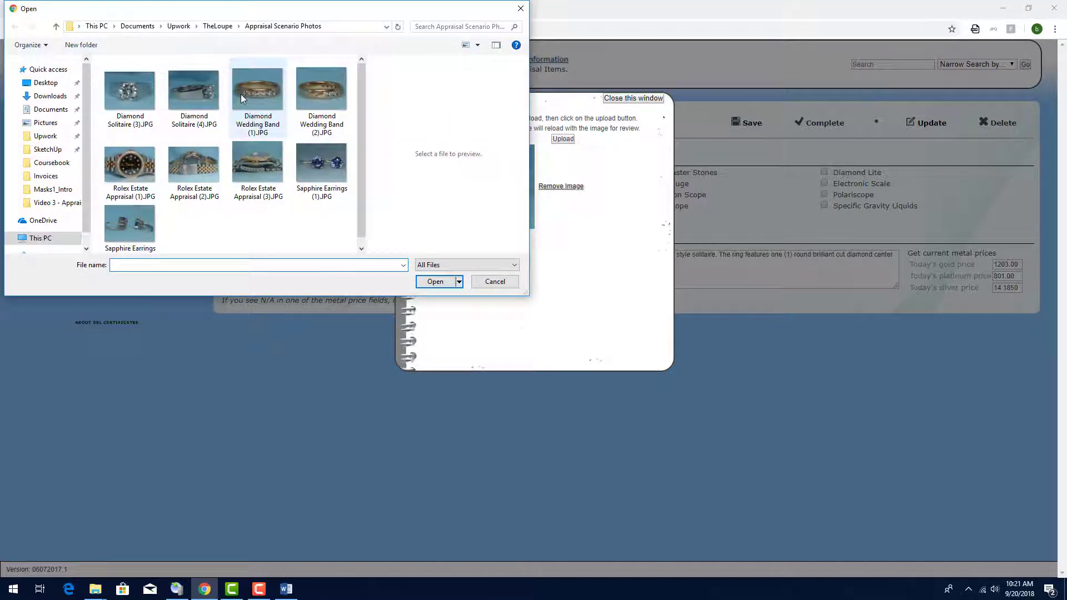
double_click(208, 90)
left_click(563, 139)
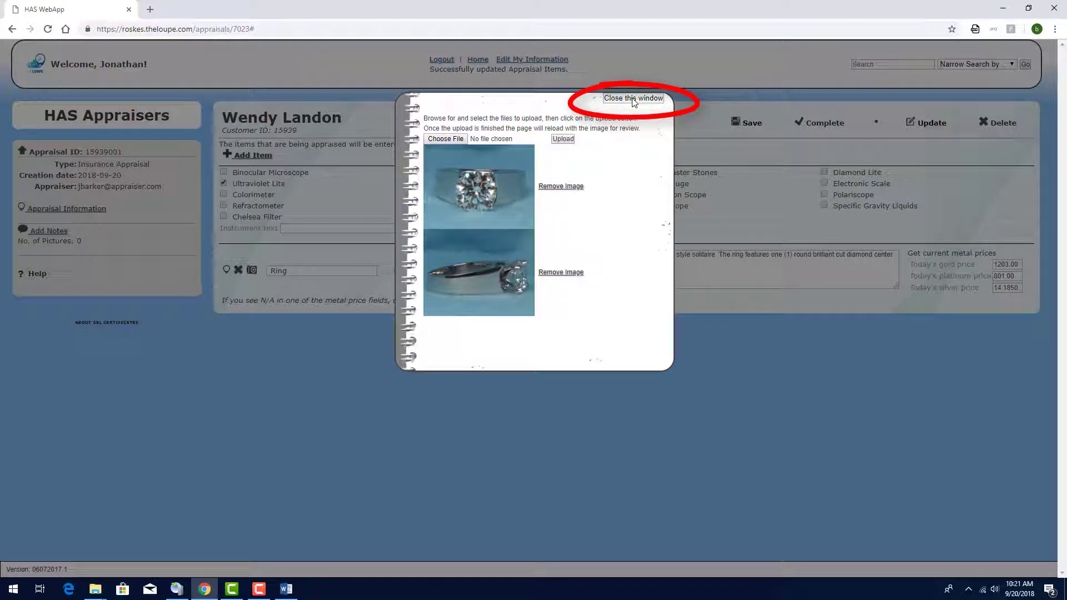
left_click(634, 99)
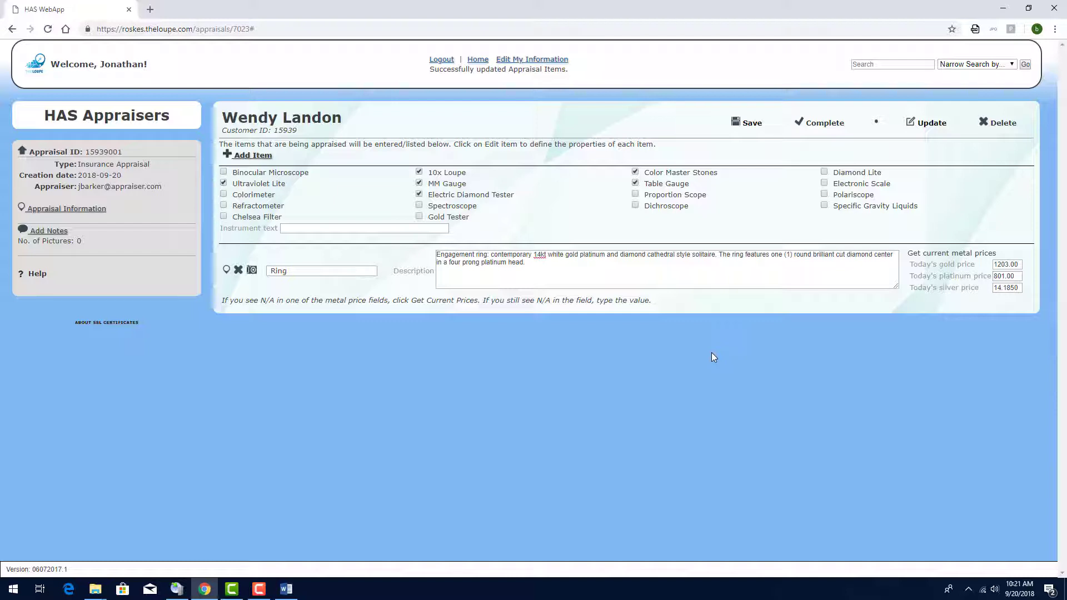
Step: Refresh metal prices (gold 1203.30, platinum 820.00, silver 14.2300) and open the Ring item's page
left_click(928, 258)
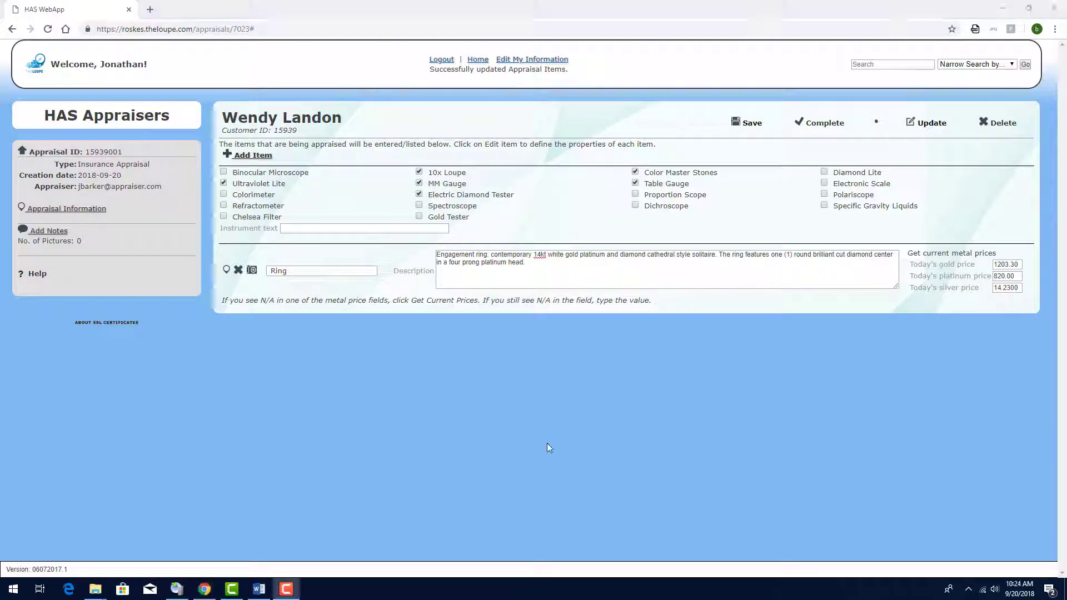
left_click(227, 271)
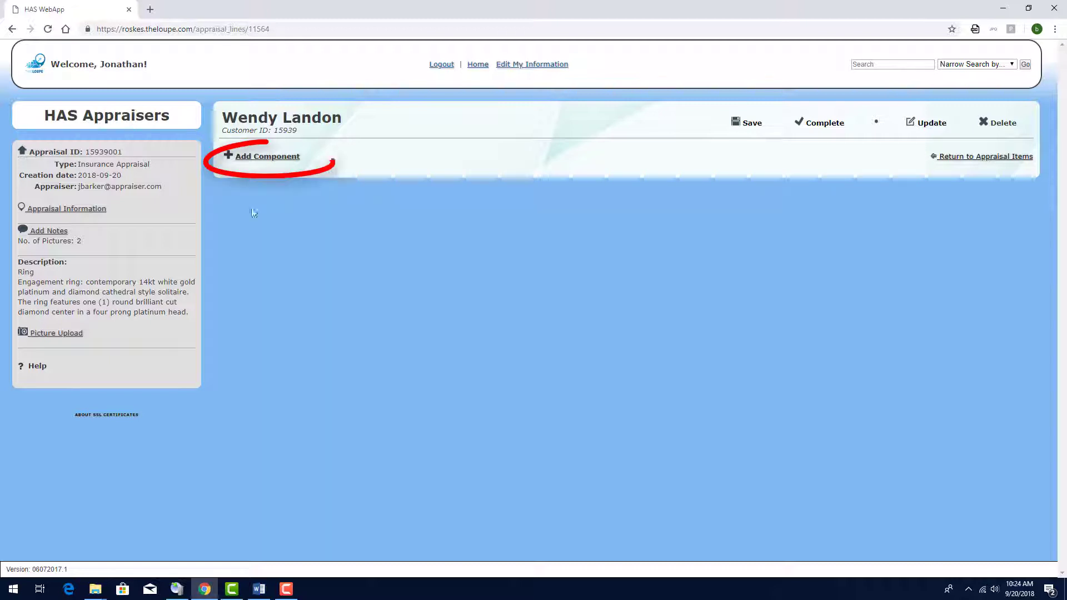
Step: Add a Diamond component to the ring and open its detail form
left_click(254, 158)
left_click(325, 183)
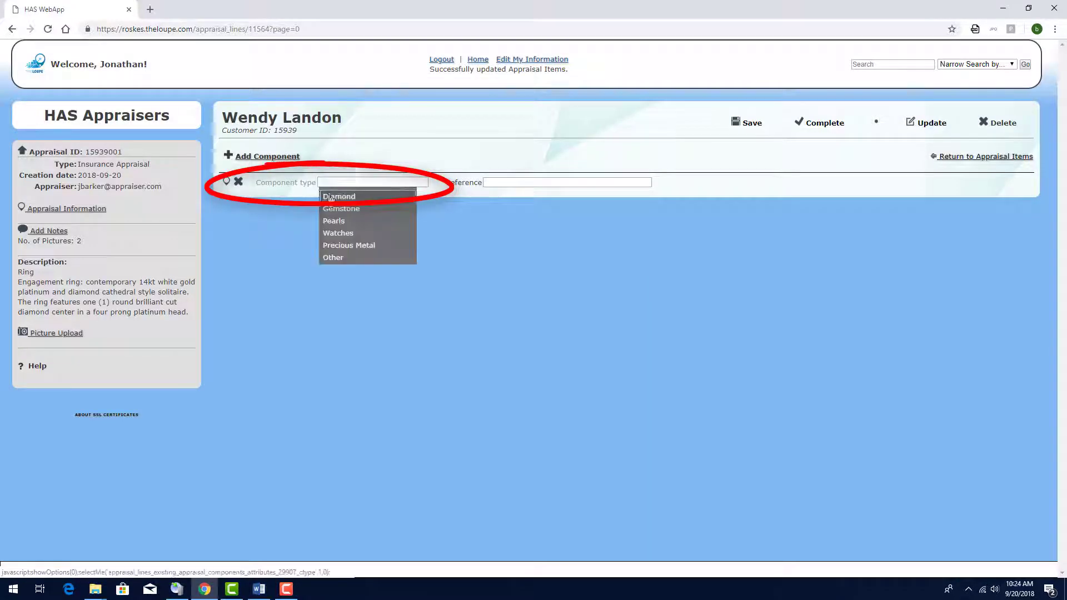
left_click(331, 197)
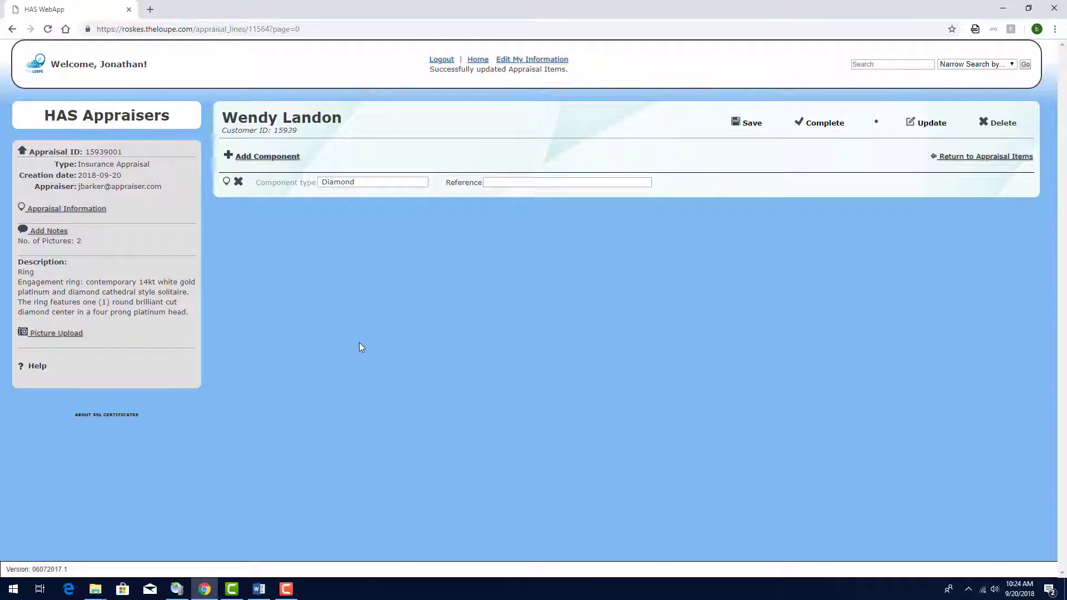
left_click(226, 184)
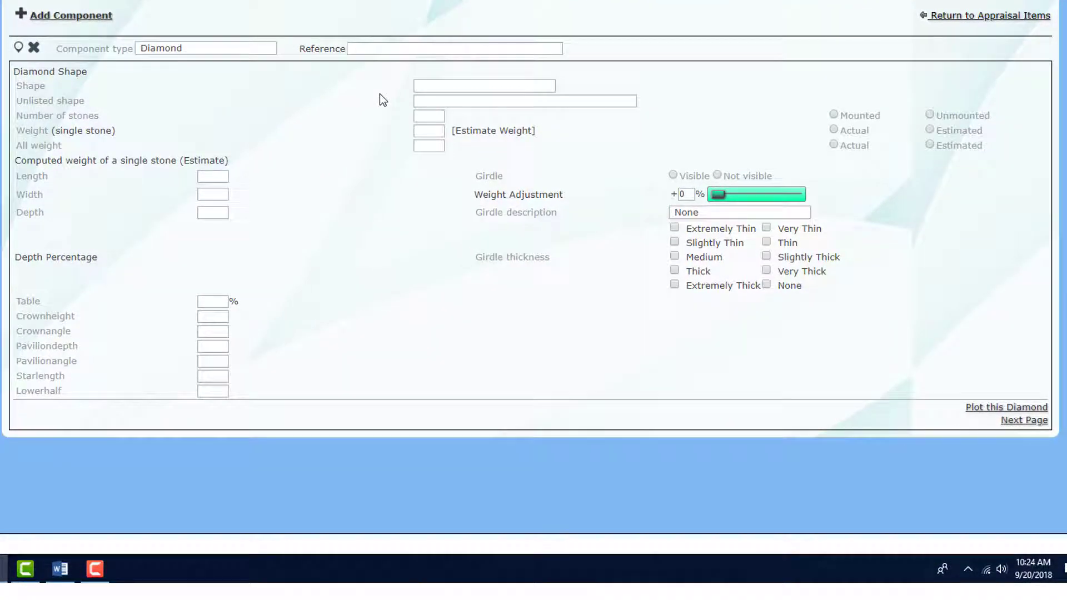
Step: Set the diamond shape to Round Brilliant with 1 stone
left_click(431, 89)
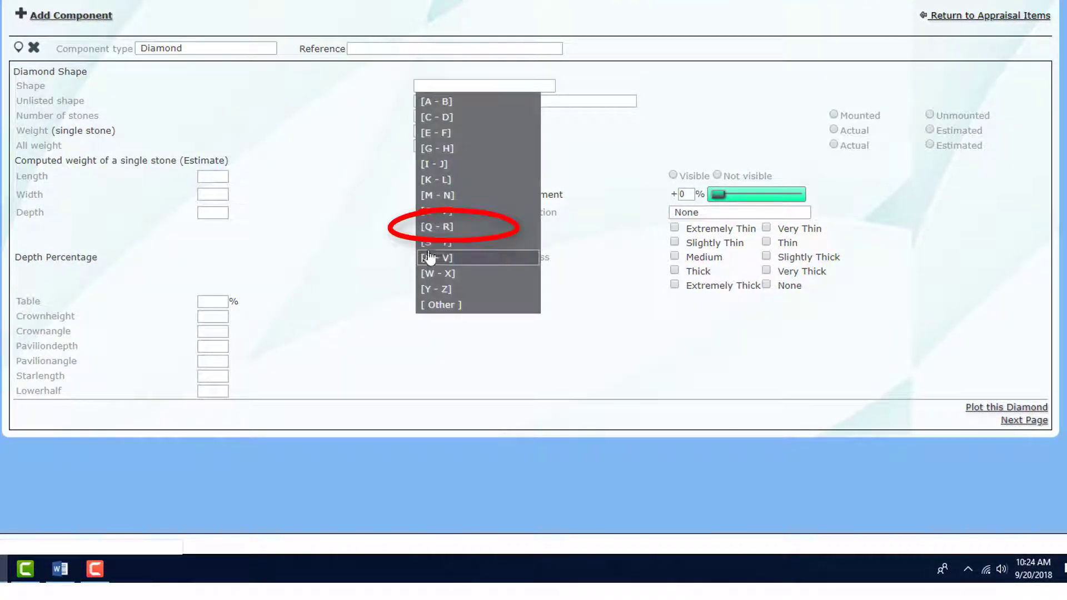
left_click(431, 232)
left_click(450, 101)
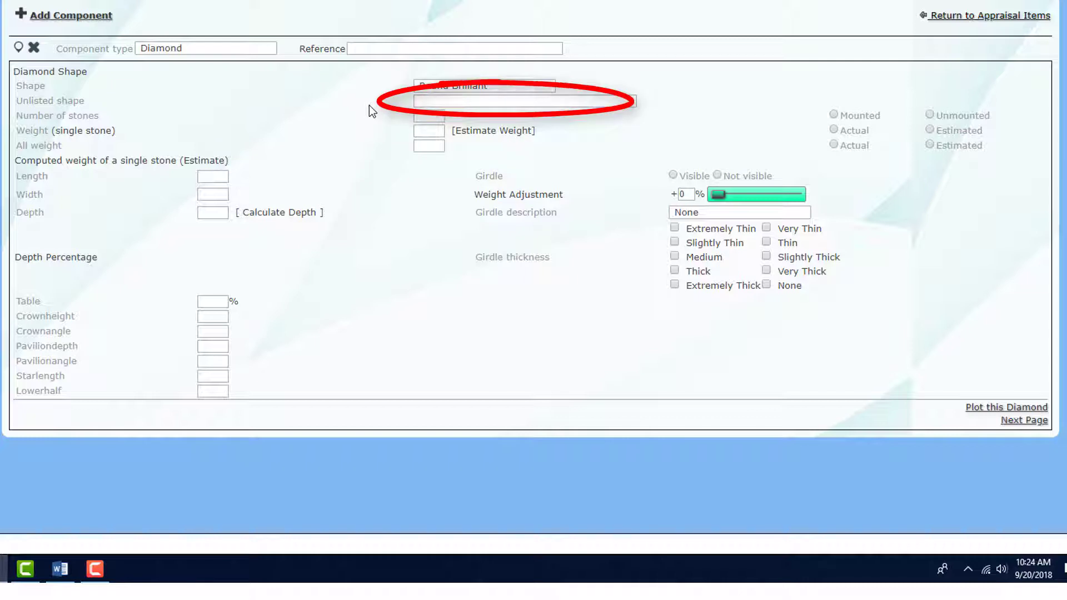
left_click(438, 113)
type("1")
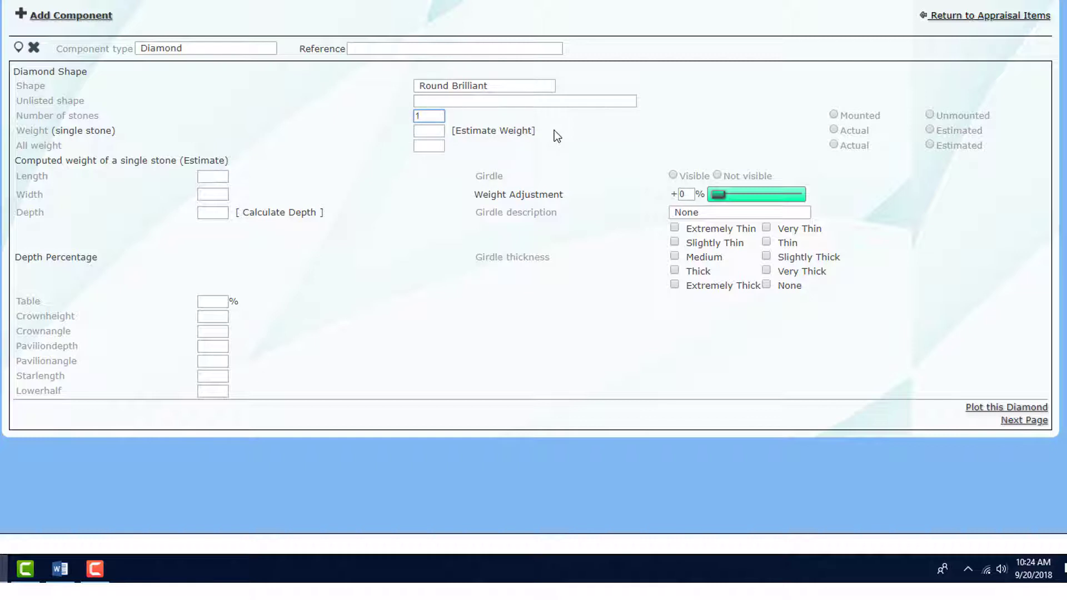
key("Tab")
Step: Mark the stone mounted with length 8.68, width 8.65 and depth 5.39
left_click(834, 115)
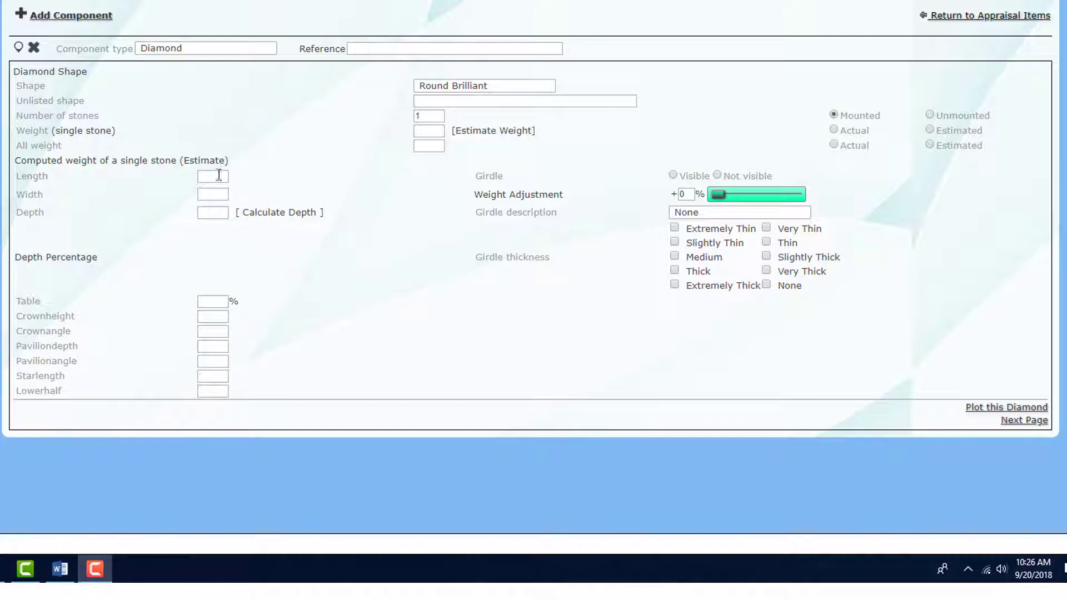
left_click(219, 176)
type("8.68")
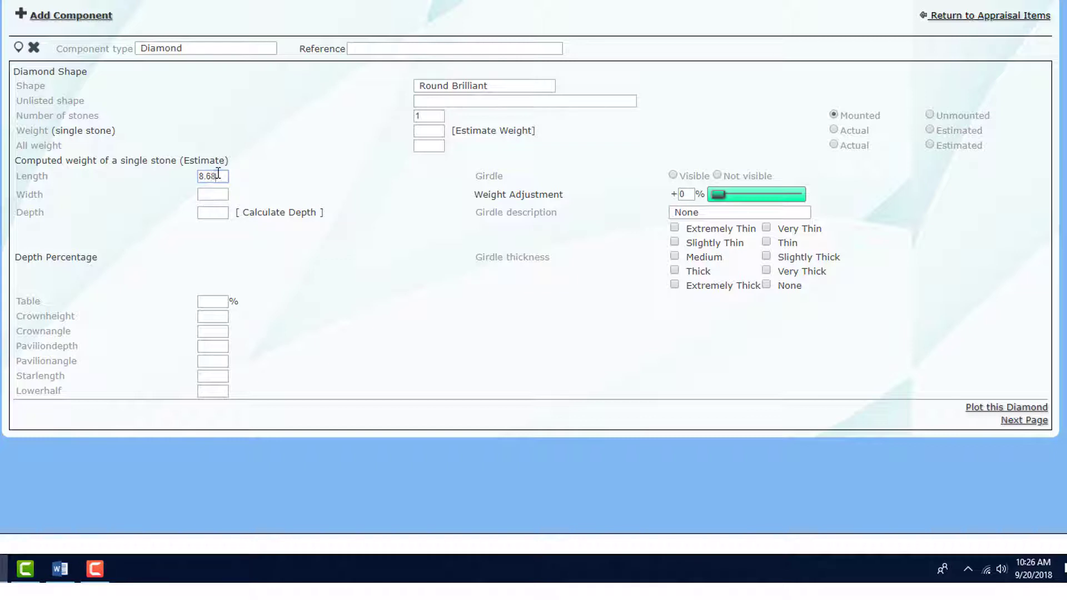
left_click(219, 195)
type("8.65")
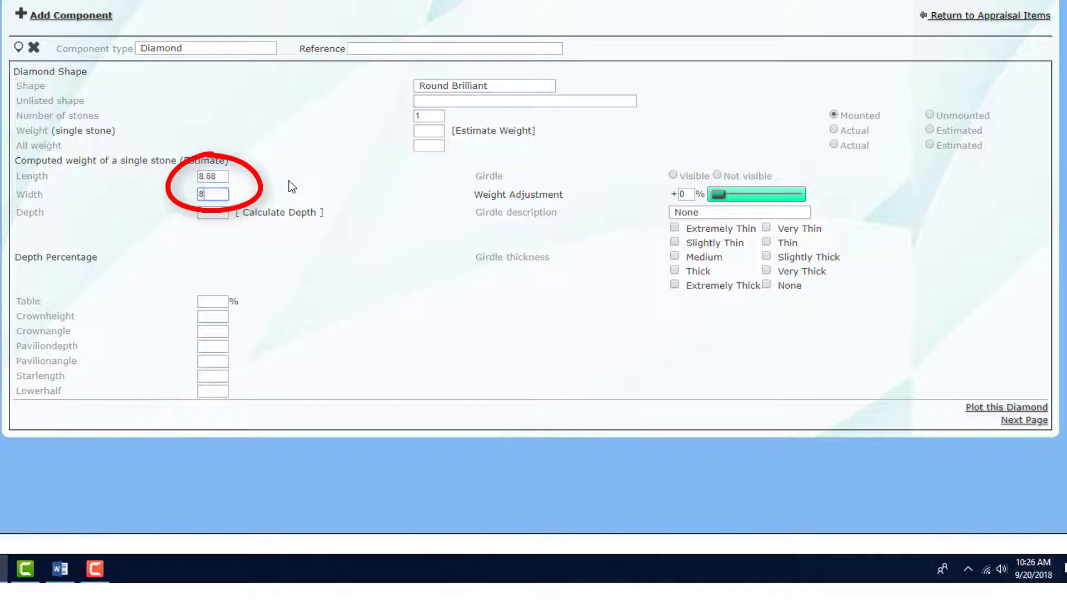
left_click(296, 222)
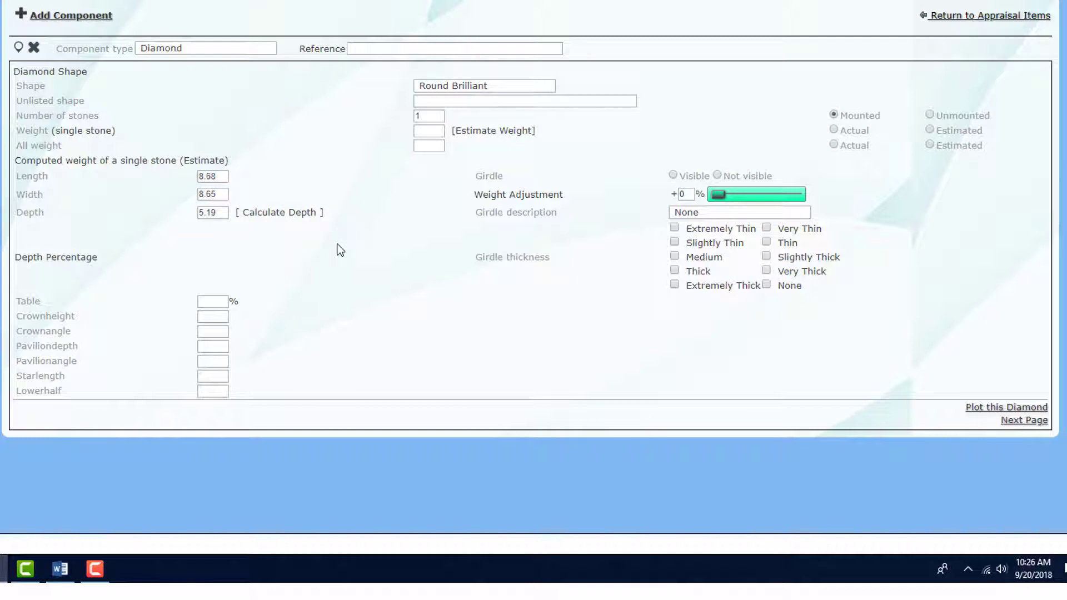
double_click(203, 213)
type("5.3")
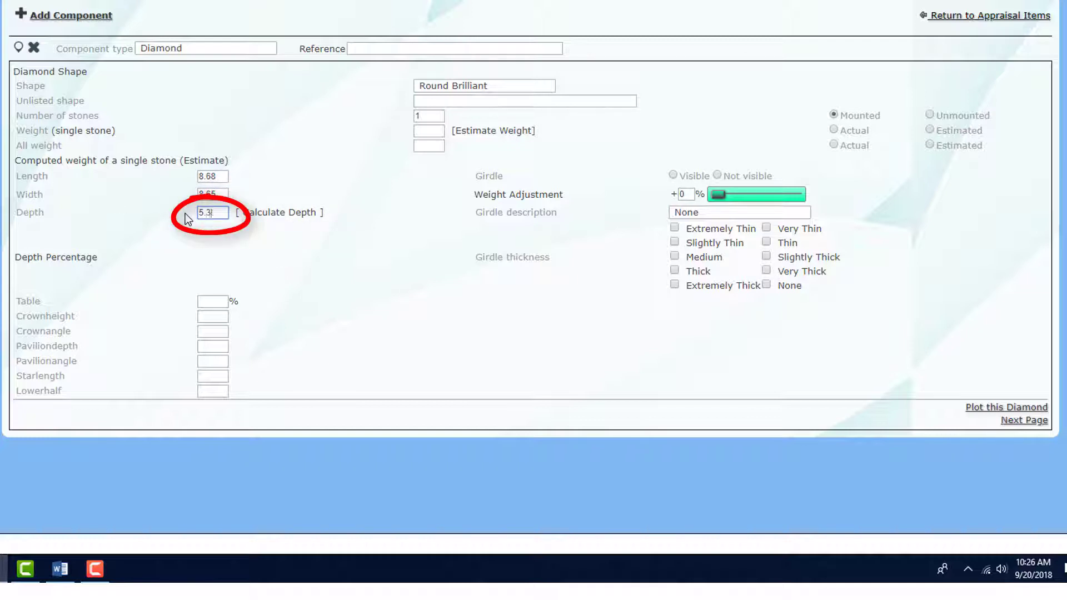
type("9")
key("Tab")
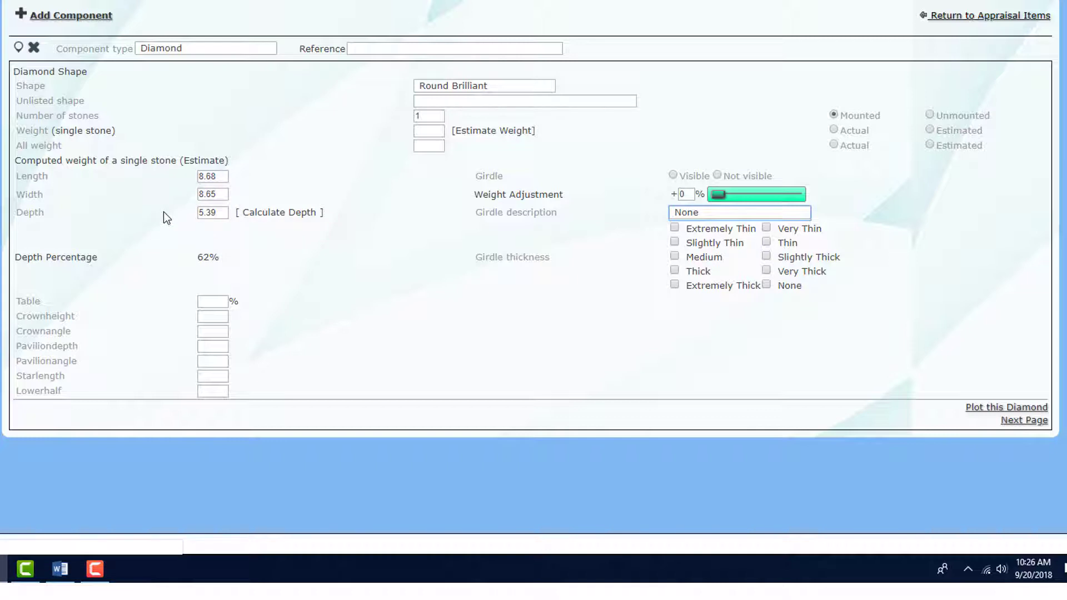
Step: Set actual weight 2.50 and a Faceted girdle, Medium to Slightly Thick
left_click(472, 131)
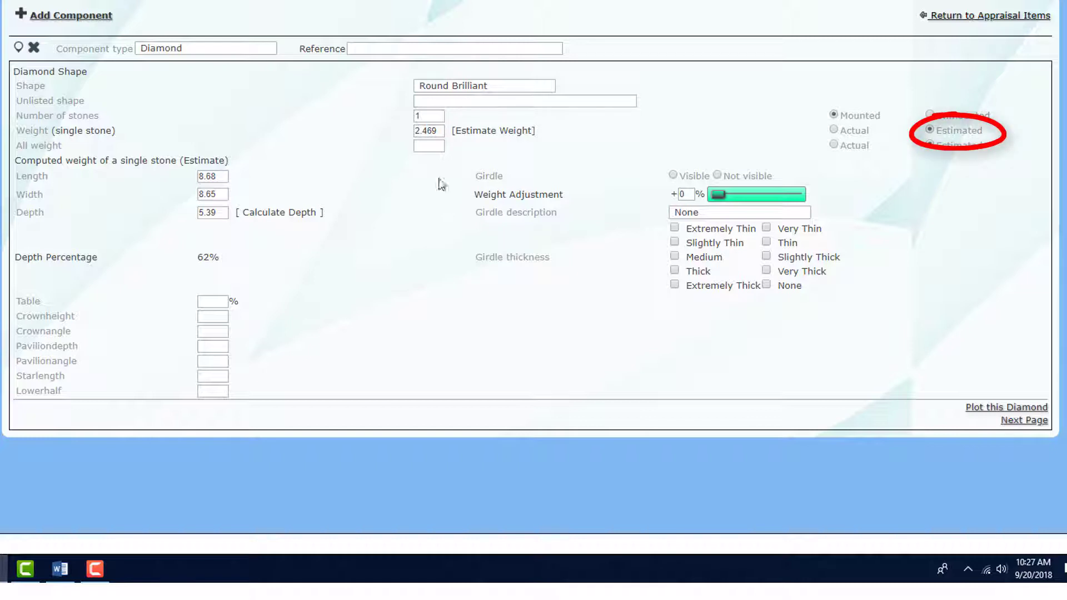
left_click_drag(439, 131, 366, 133)
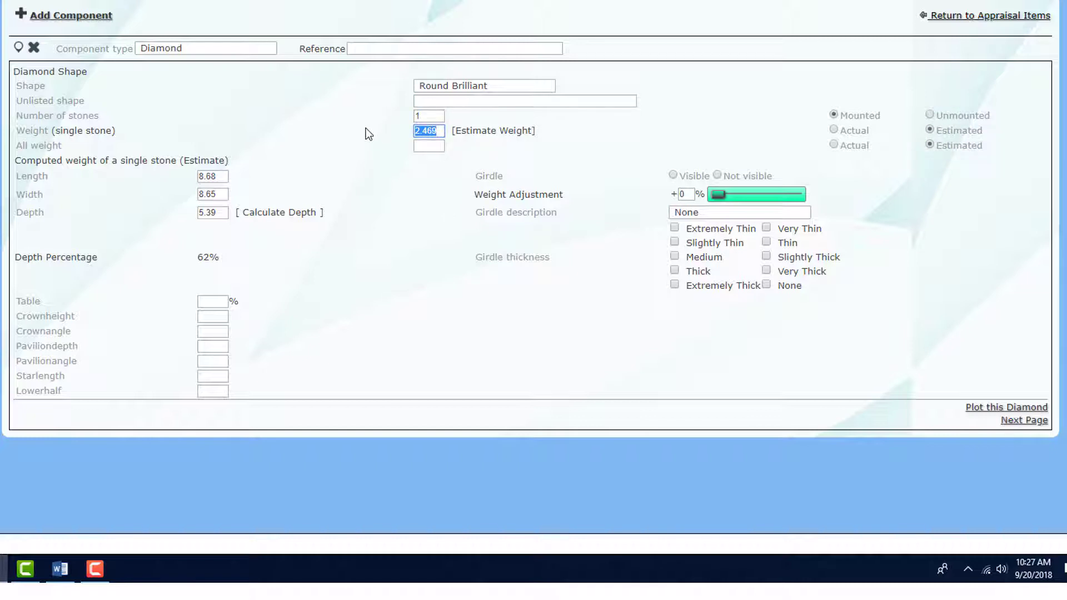
type("2.50")
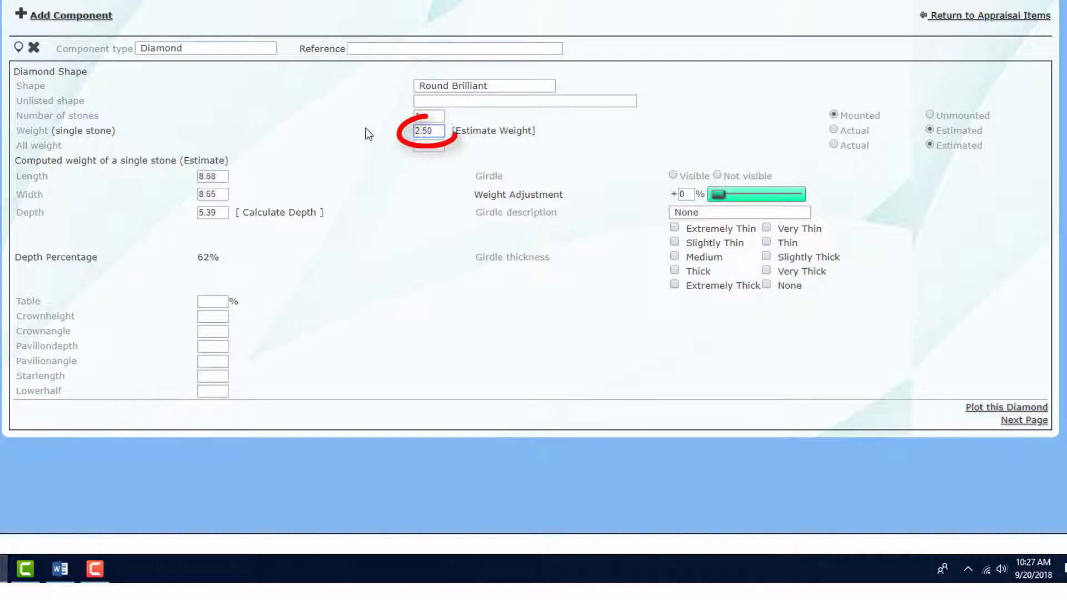
key("Tab")
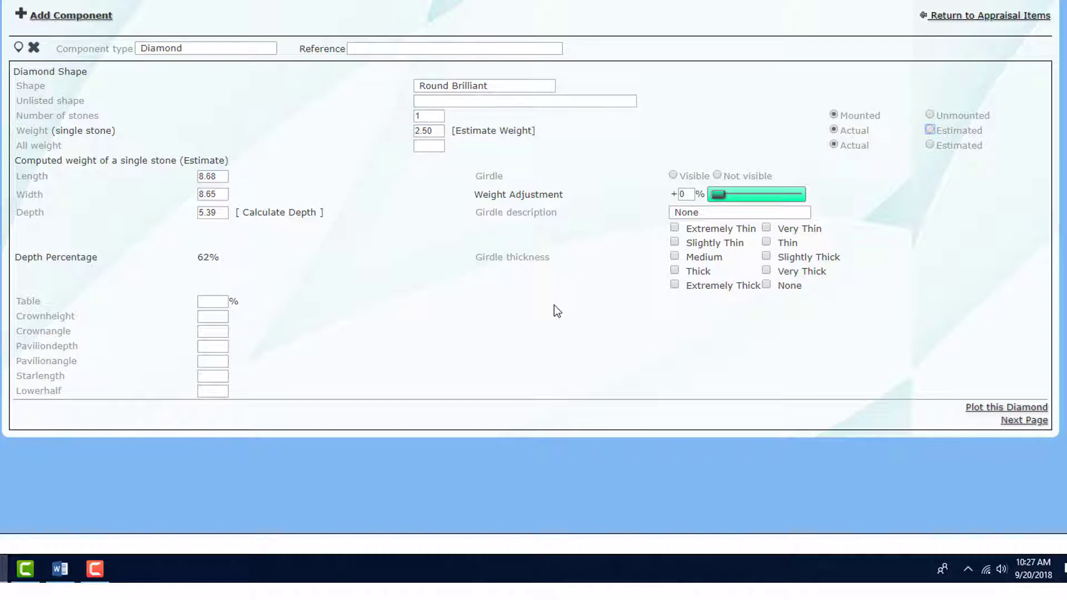
left_click(678, 216)
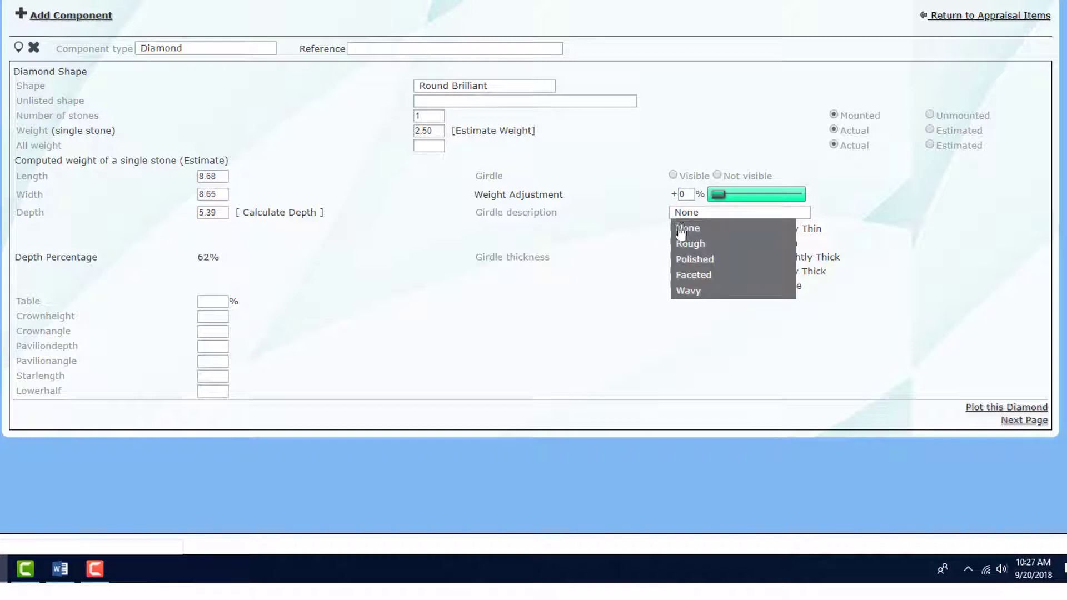
left_click(689, 275)
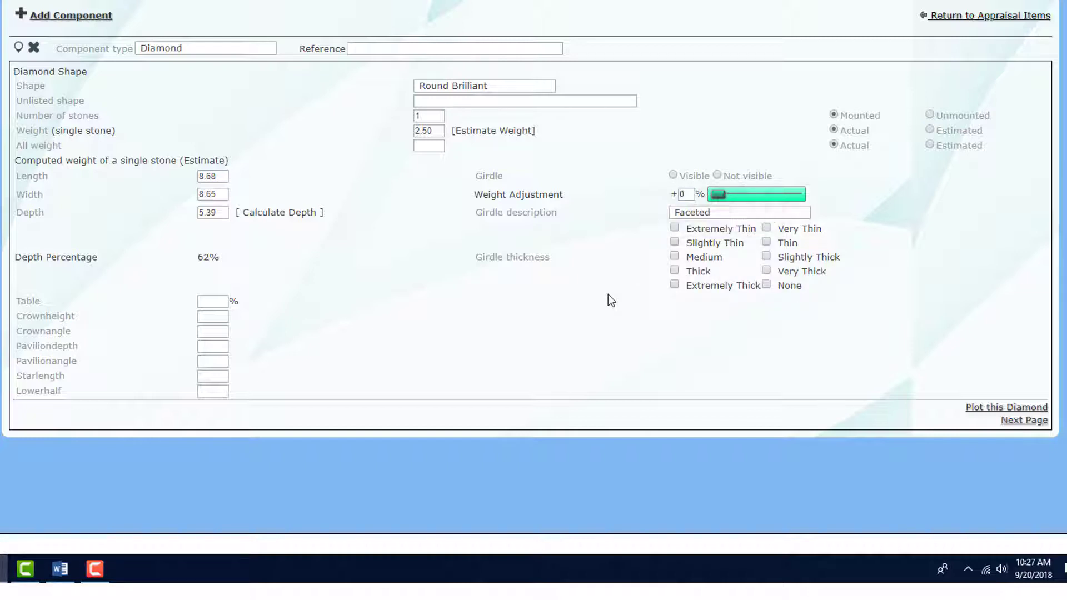
left_click(674, 256)
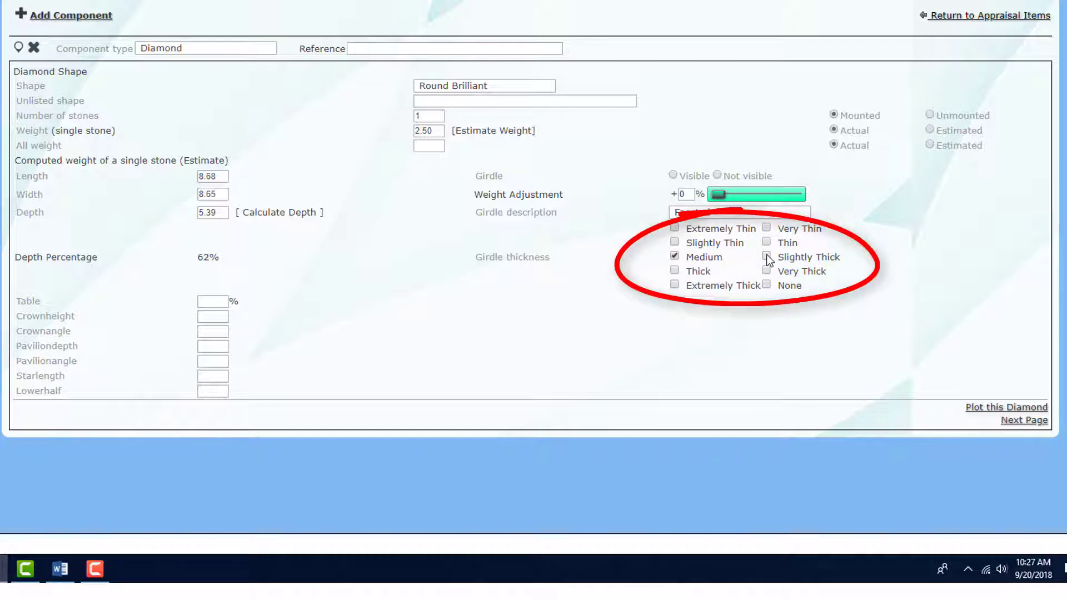
left_click(767, 257)
Step: Enter a 58% table, save the shape details and open inclusion plotting
left_click(215, 301)
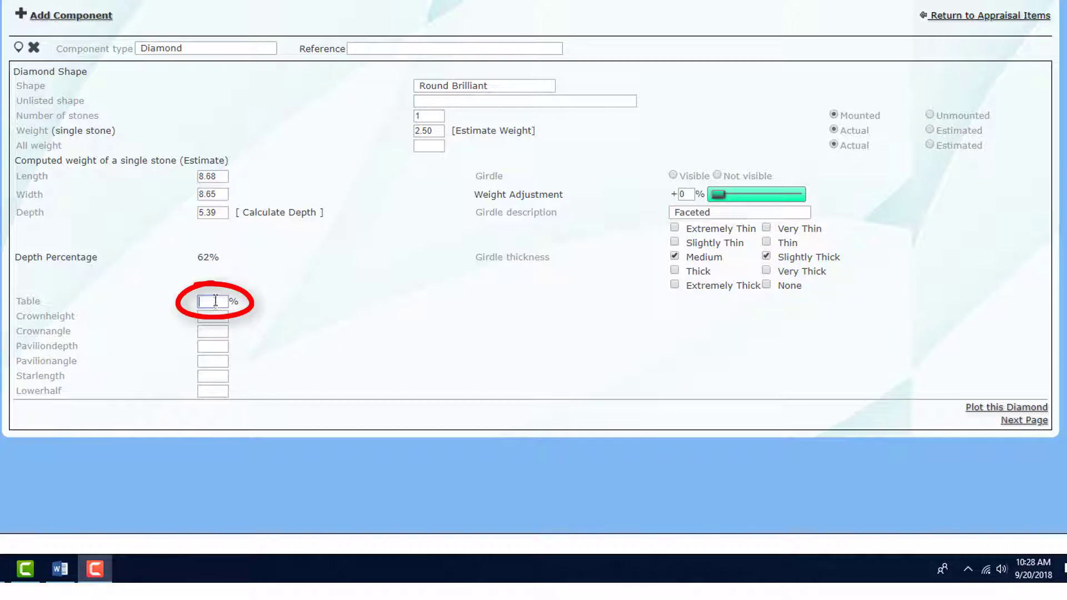
type("58")
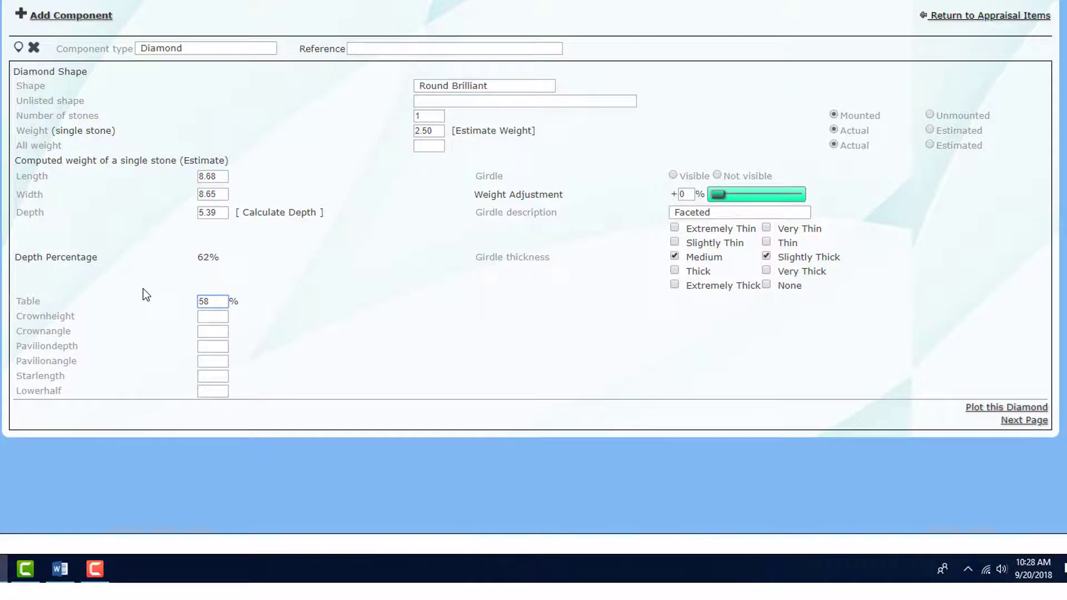
key("Tab")
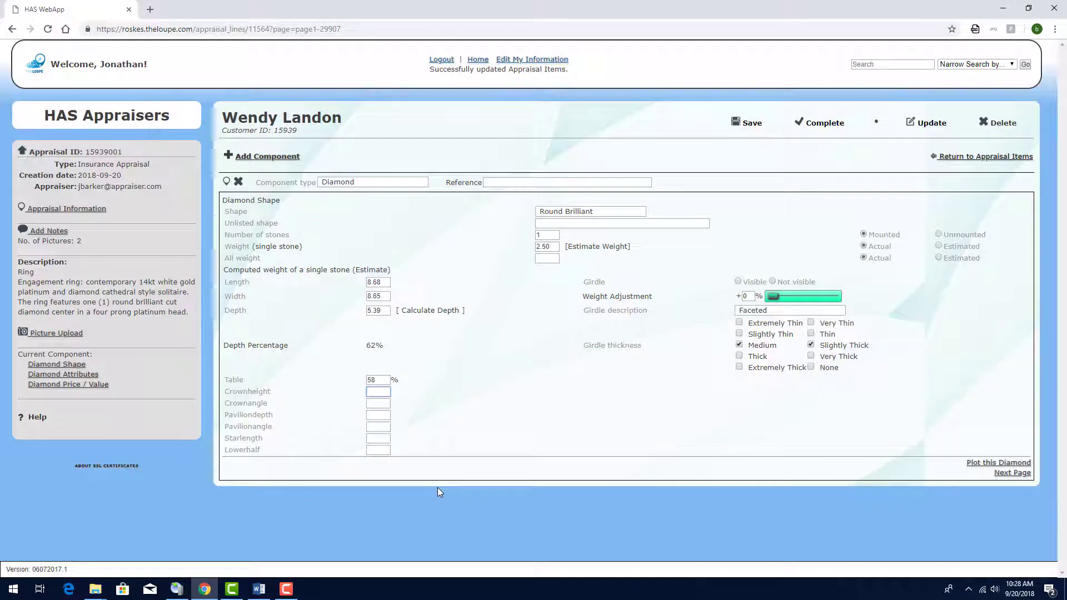
left_click(747, 123)
left_click(999, 462)
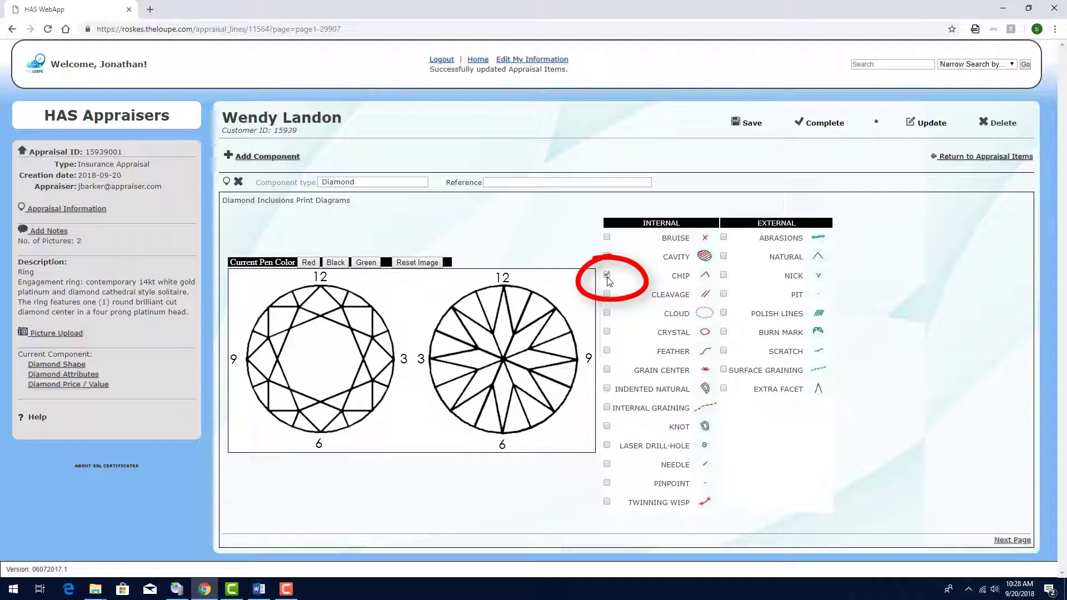
Step: Draw a small red chip mark on the left diamond diagram, then return to the shape form
left_click(308, 263)
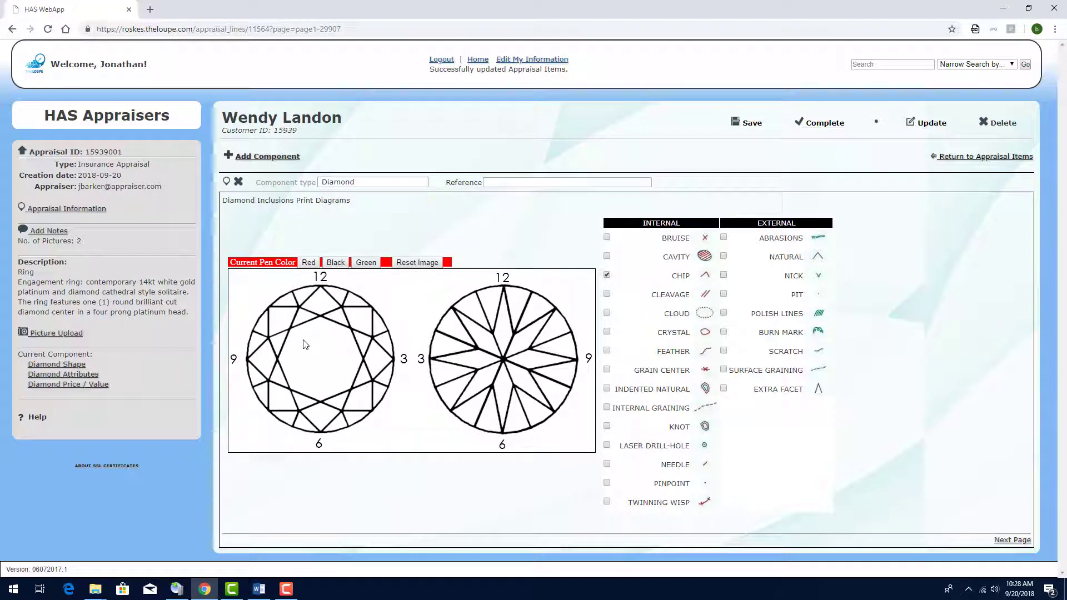
mouse_move(303, 348)
left_mouse_down()
mouse_move(303, 329)
mouse_move(312, 346)
left_mouse_up()
left_click(409, 266)
left_click_drag(298, 345, 315, 343)
left_click(1012, 541)
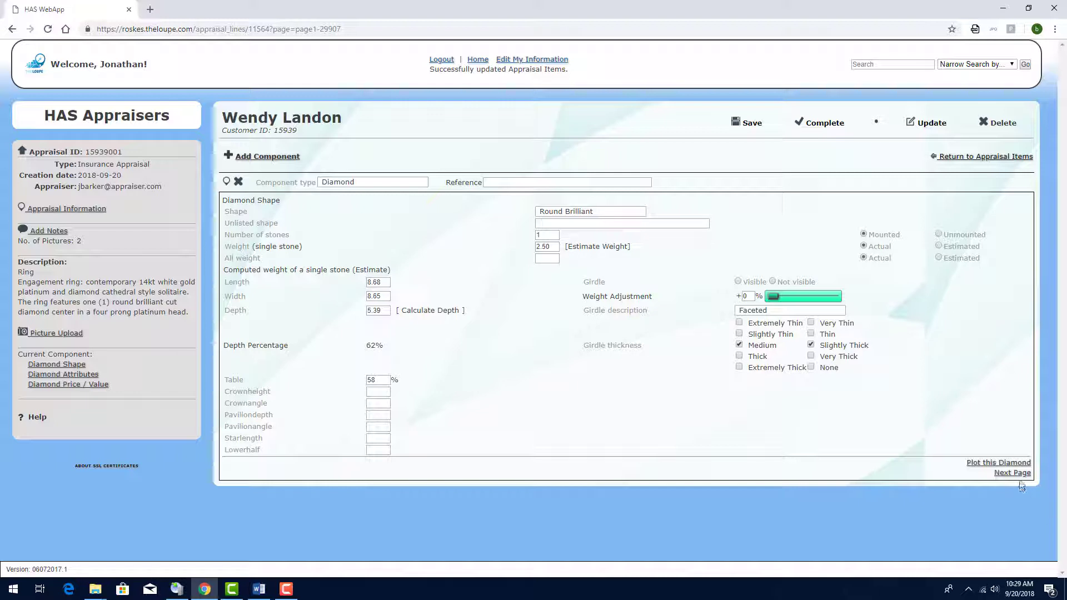
Step: Grade the diamond SI1 clarity, I colour, Medium fluorescence, Excellent polish and symmetry
left_click(1018, 473)
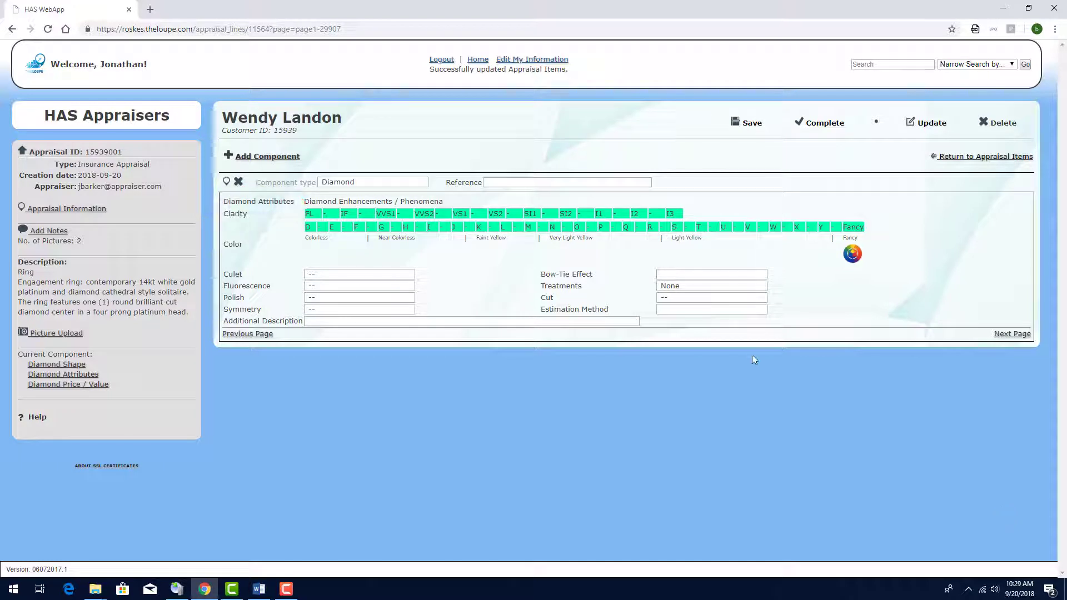
left_click(531, 214)
left_click(431, 227)
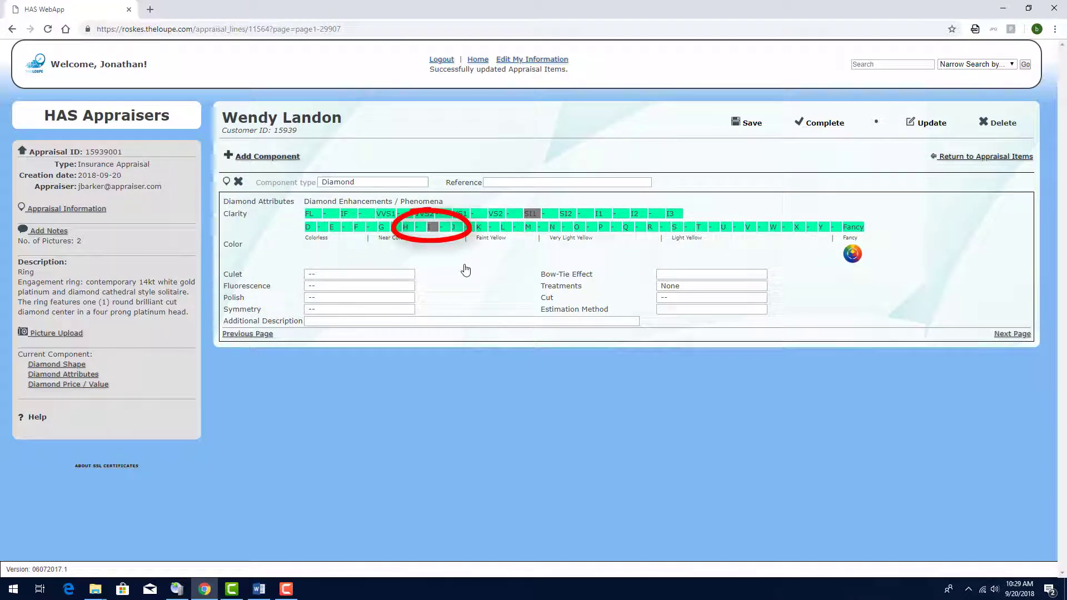
left_click(345, 286)
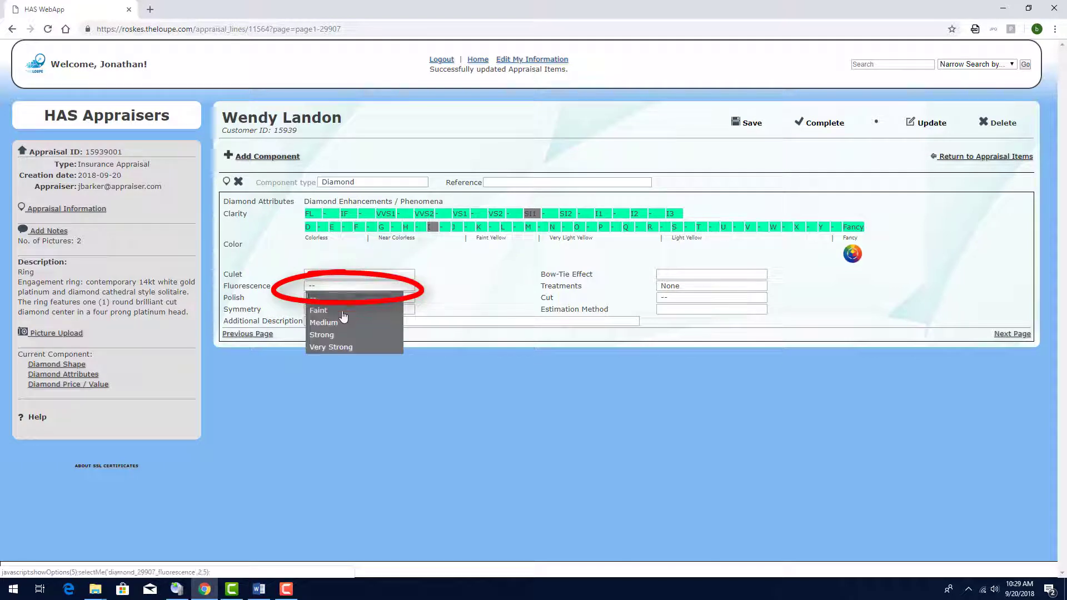
left_click(344, 323)
left_click(349, 299)
left_click(349, 315)
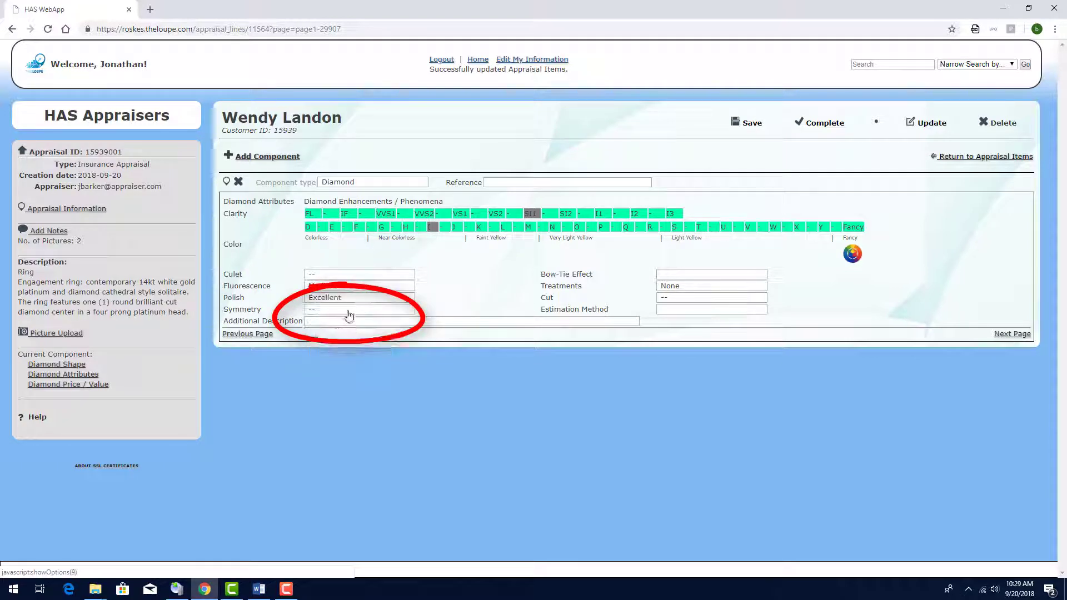
left_click(349, 315)
left_click(328, 333)
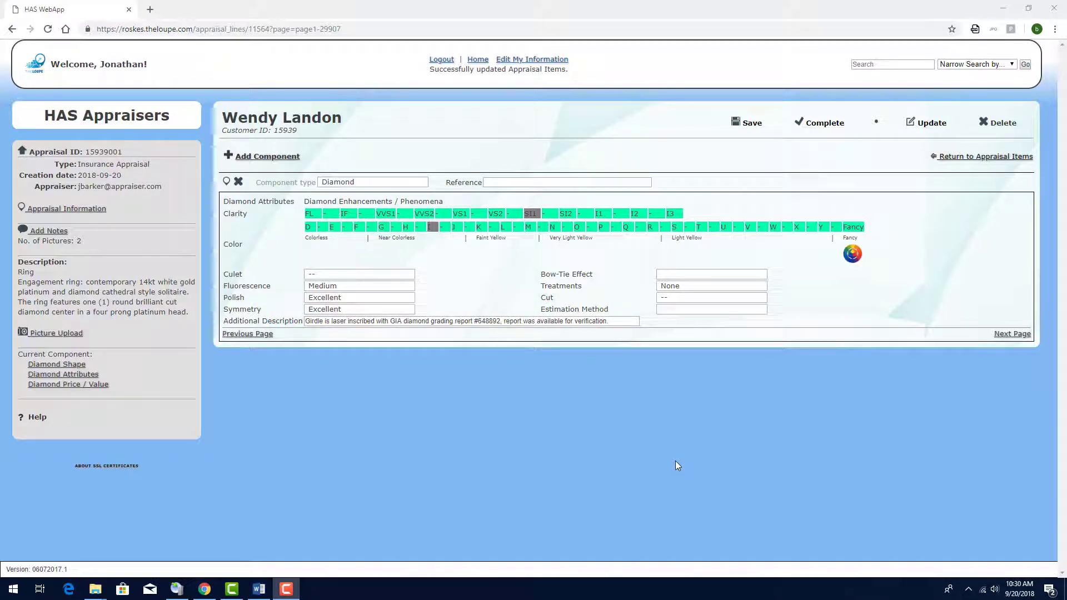
Step: Price the diamond by weight at 7000 cost, 15% discount, 80% markup, and save the appraisal
left_click(1023, 335)
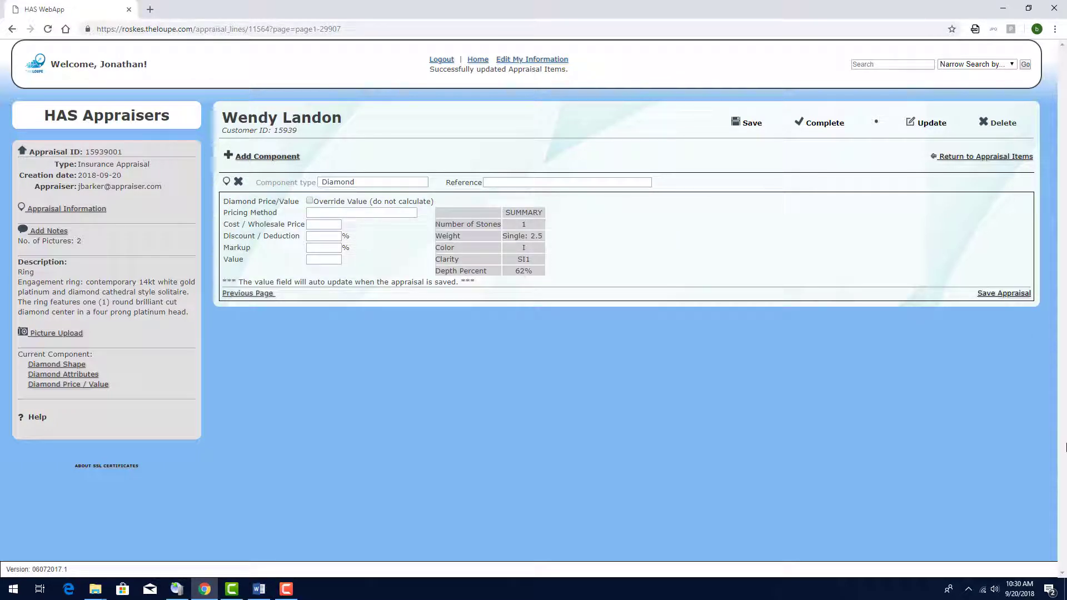
left_click(345, 212)
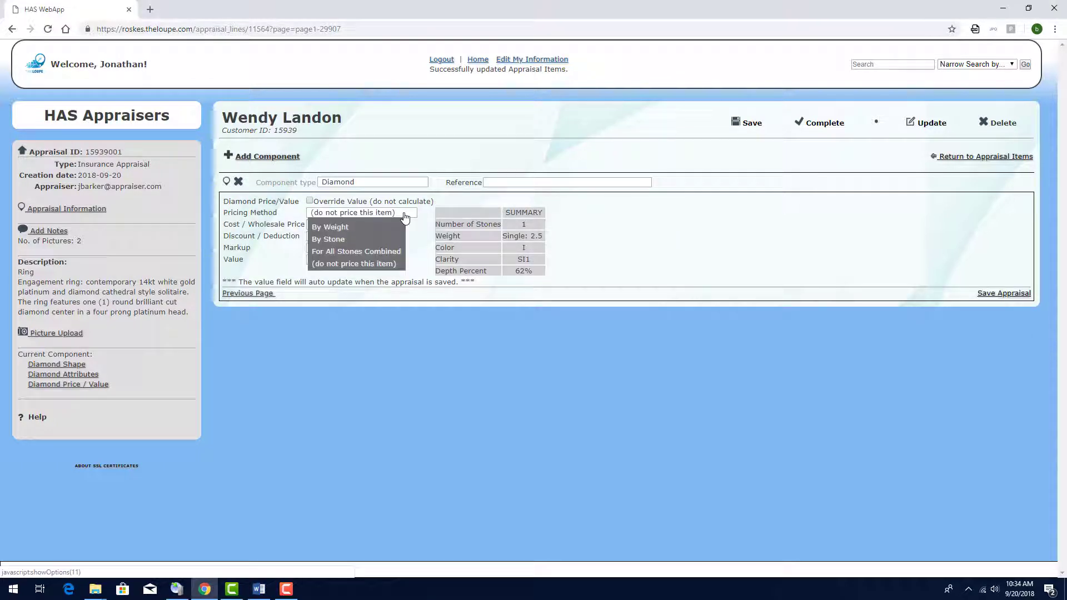
left_click(341, 228)
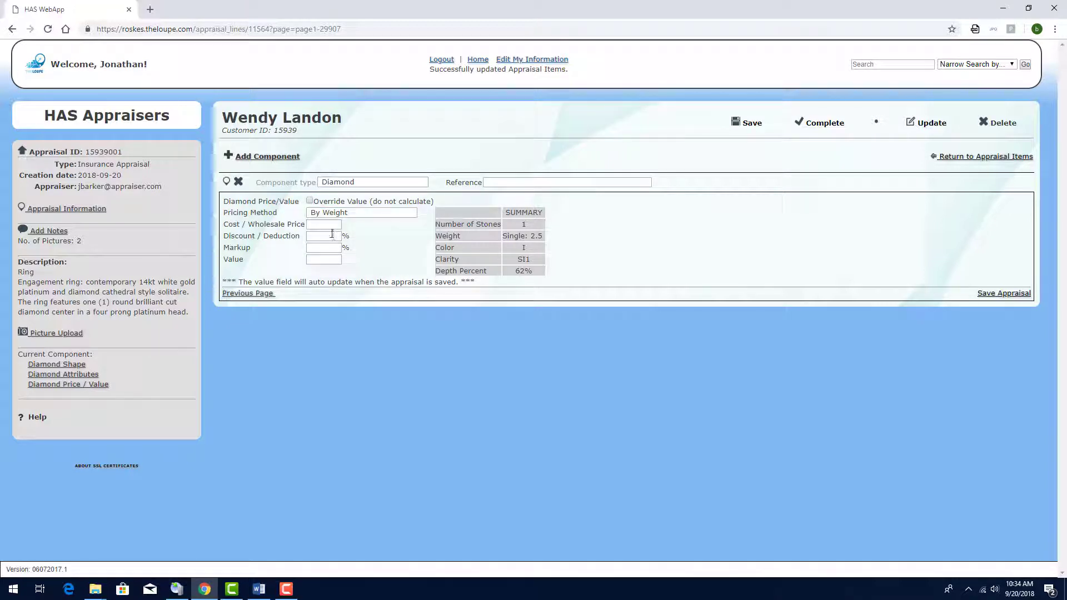
left_click(331, 226)
type("700")
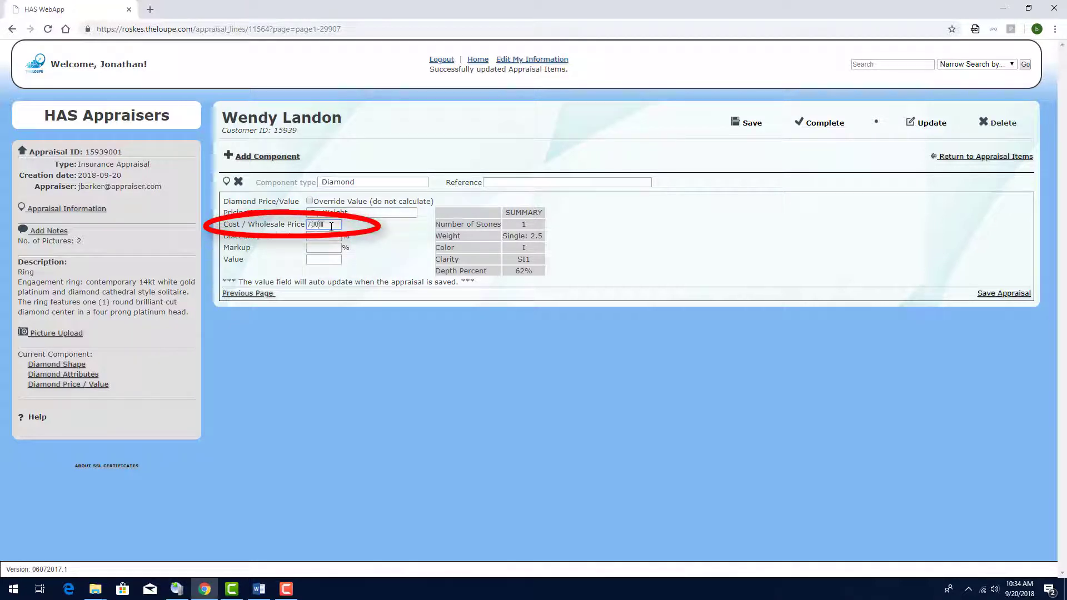
type("0")
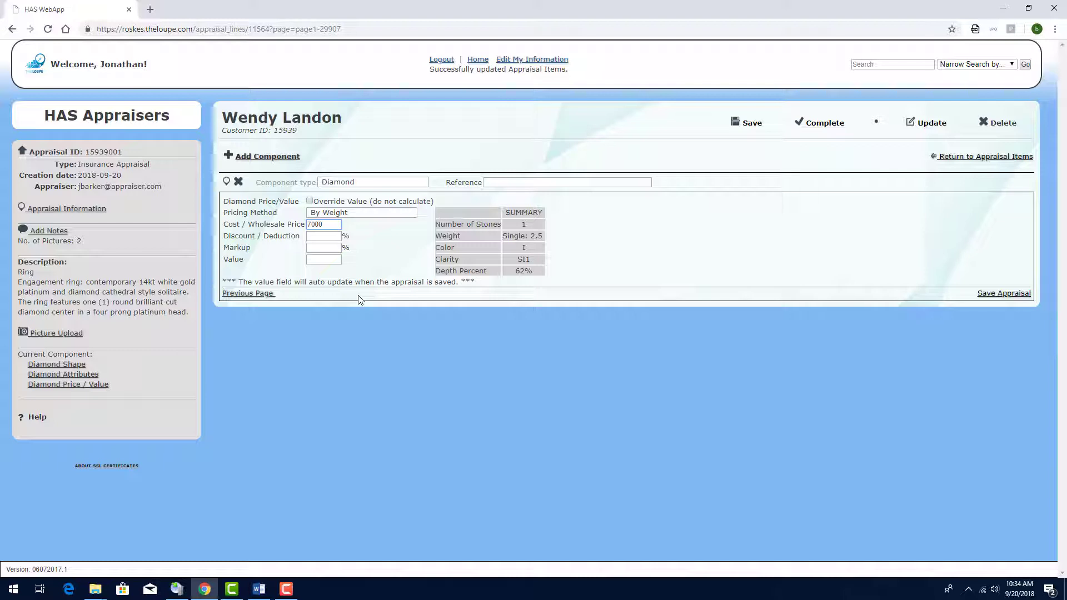
type("15")
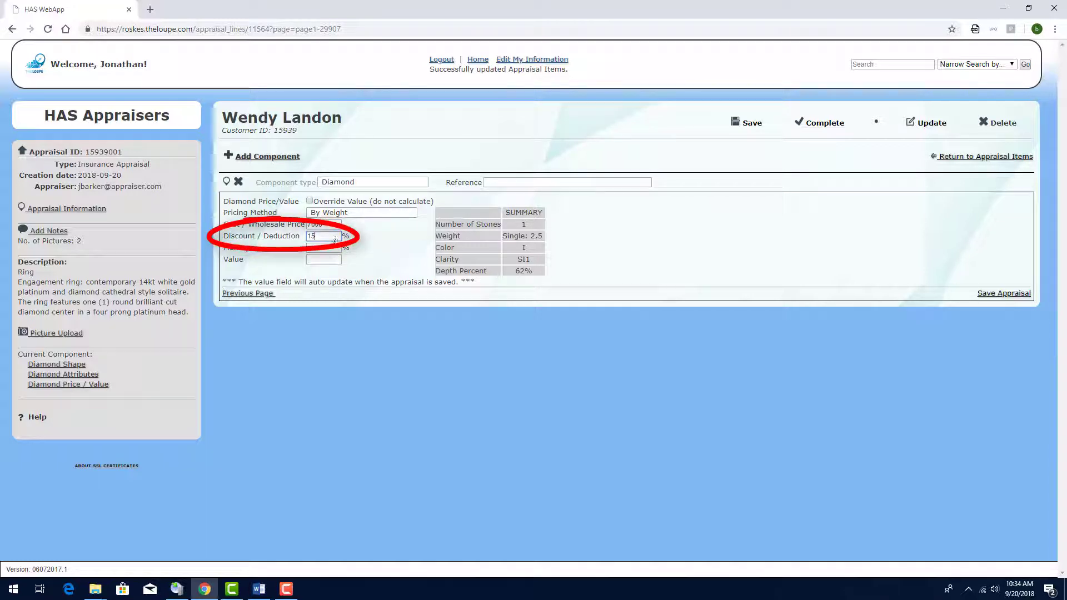
left_click(333, 247)
type("80")
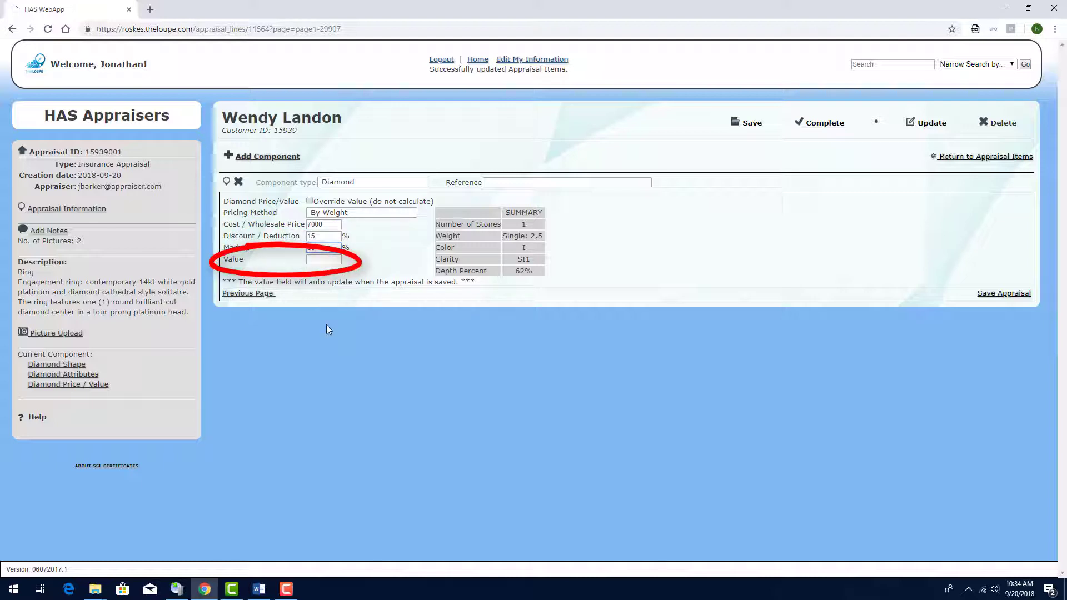
left_click(753, 124)
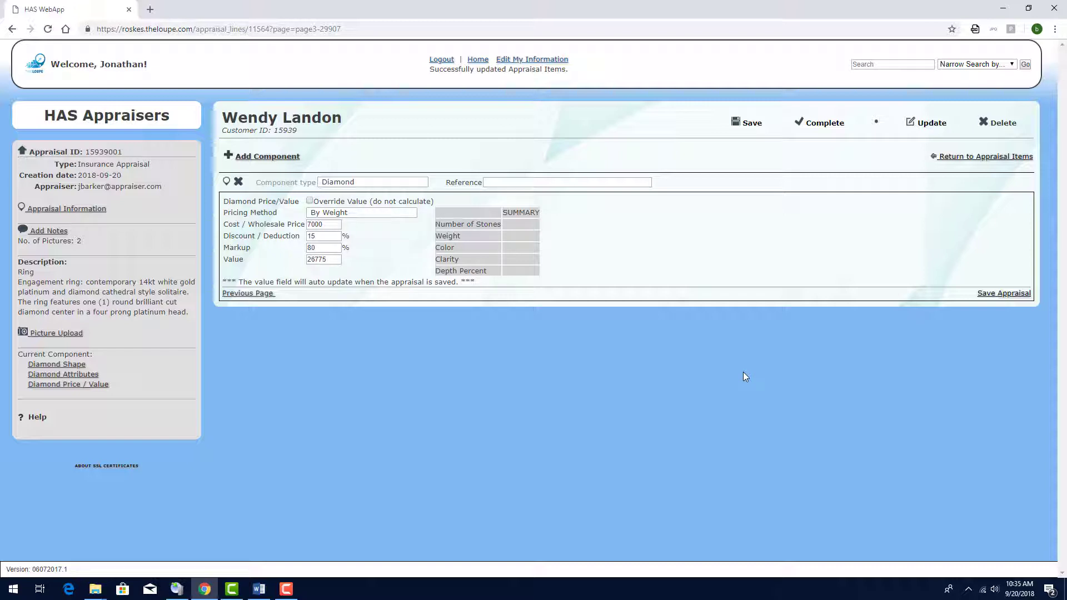
left_click(1004, 293)
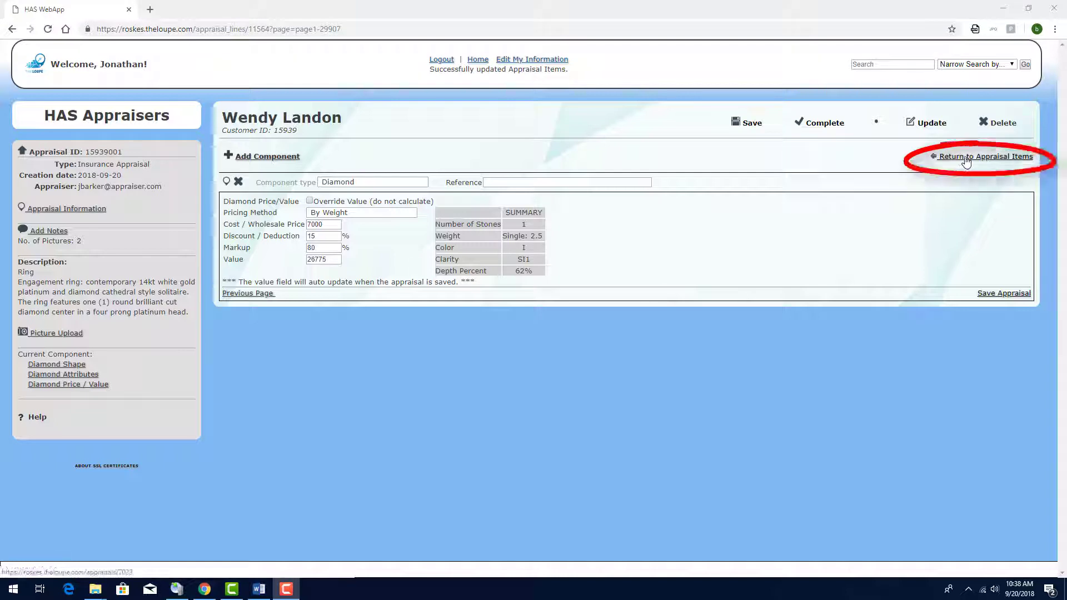
Step: Add a Precious Metal component to the Ring item
left_click(966, 158)
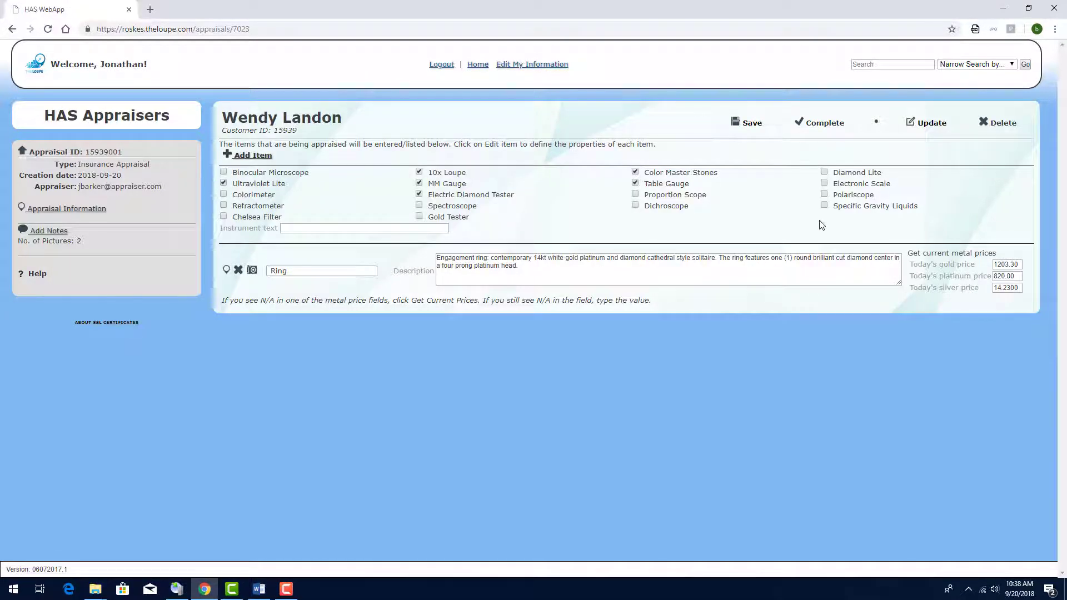
left_click(227, 272)
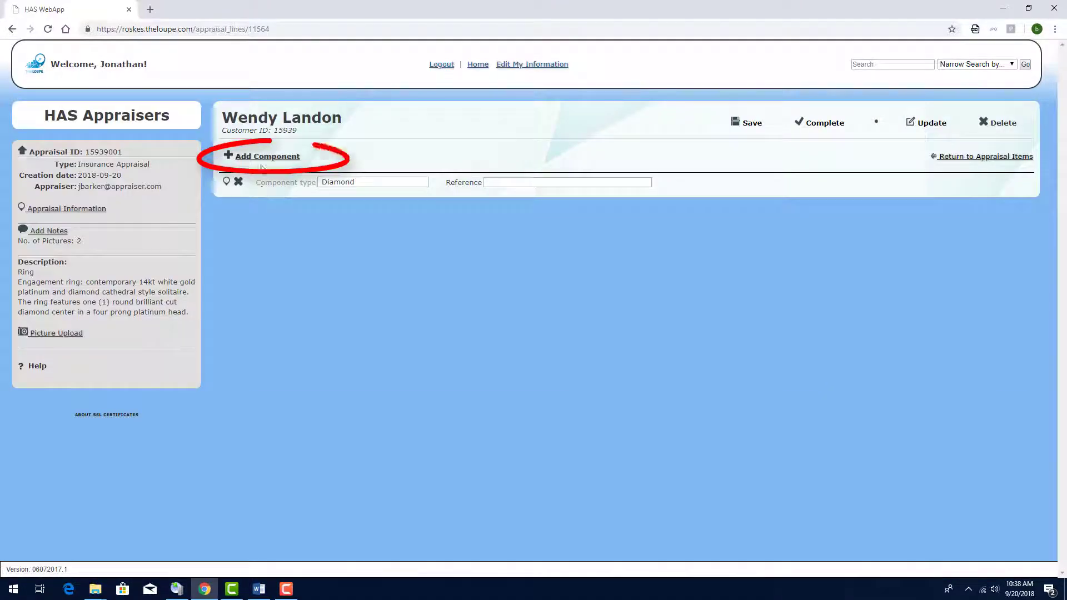
left_click(258, 157)
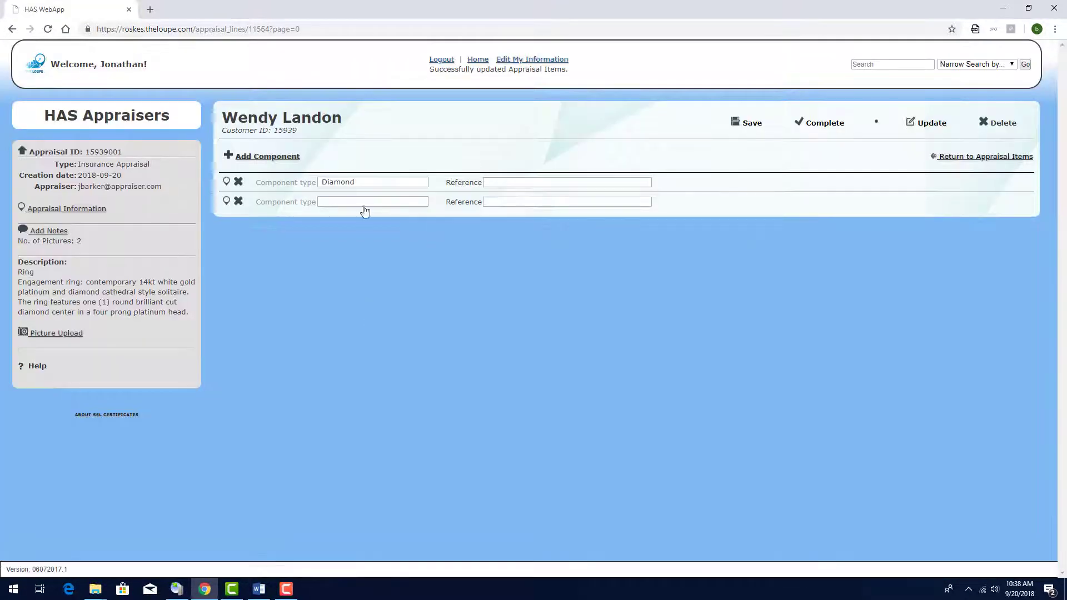
left_click(365, 207)
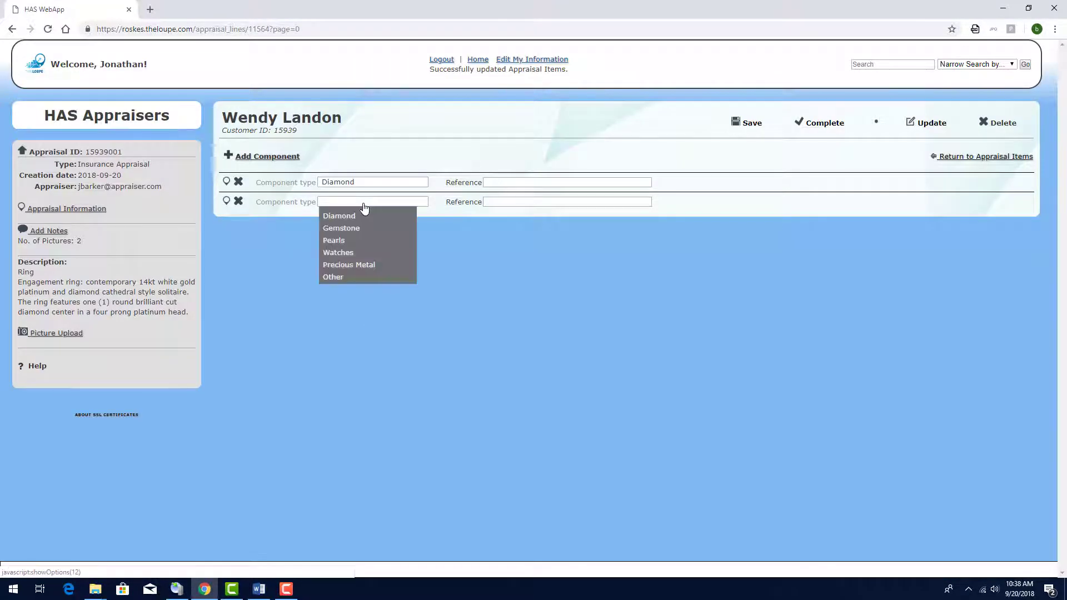
left_click(362, 265)
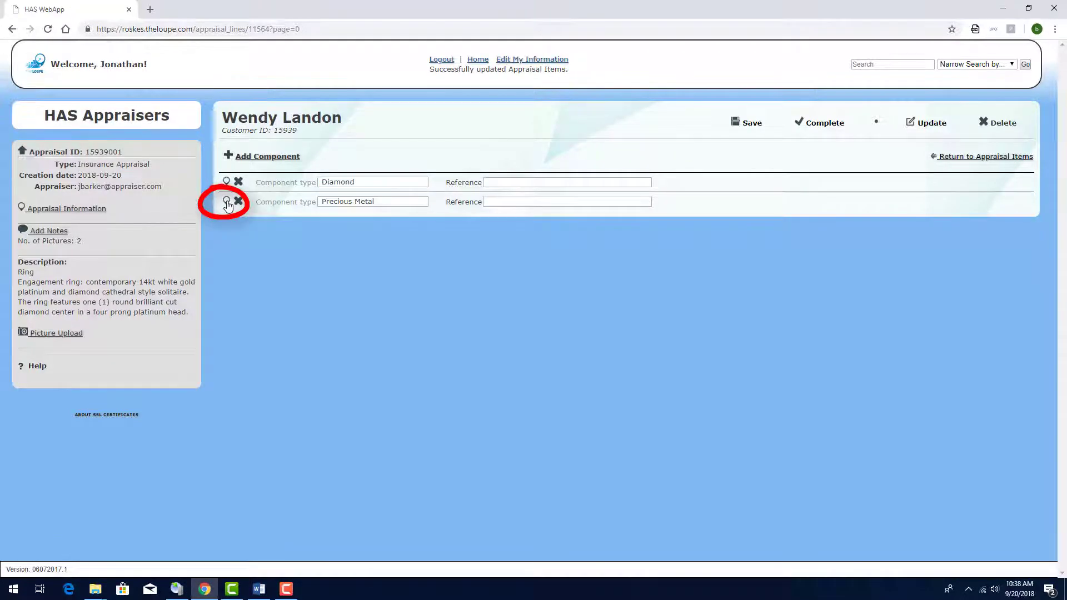
left_click(227, 202)
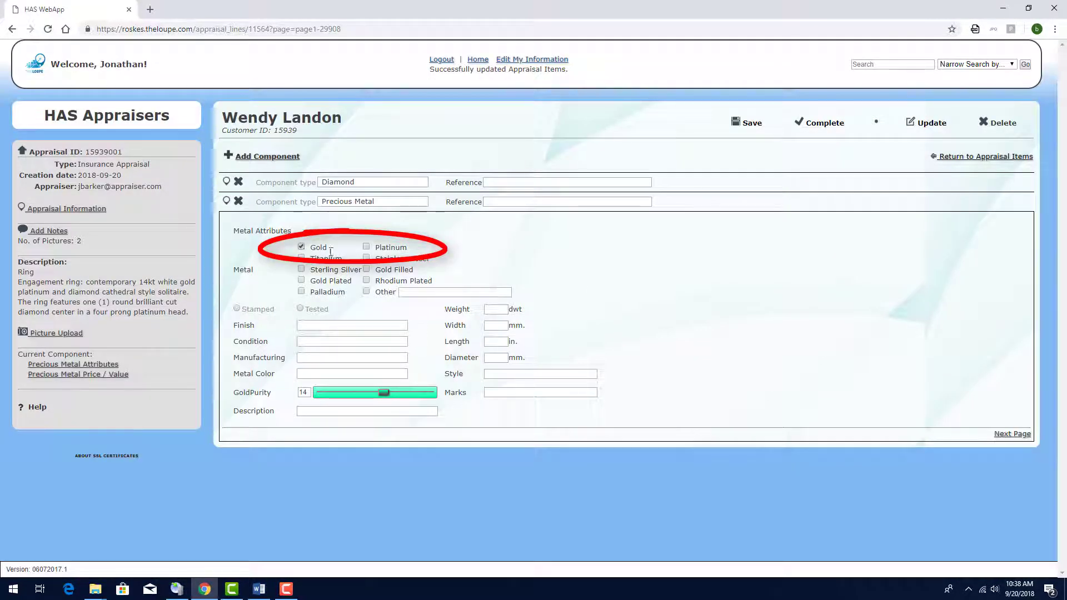
Step: Mark the metal as tested, with High Polish finish, Good condition, Casting and White colour
left_click(303, 313)
left_click(333, 326)
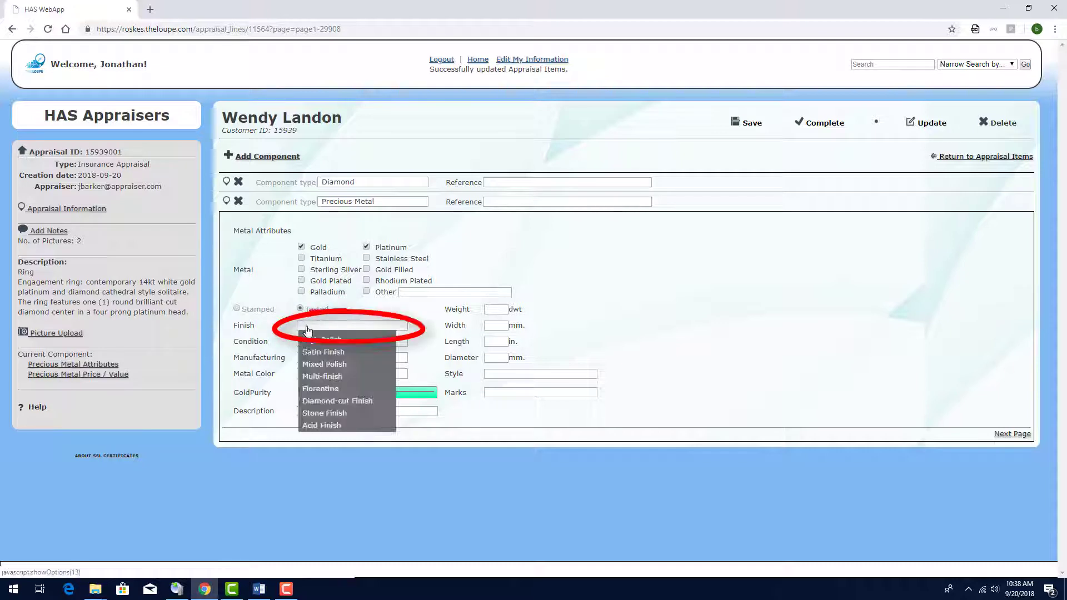
left_click(328, 347)
left_click(367, 342)
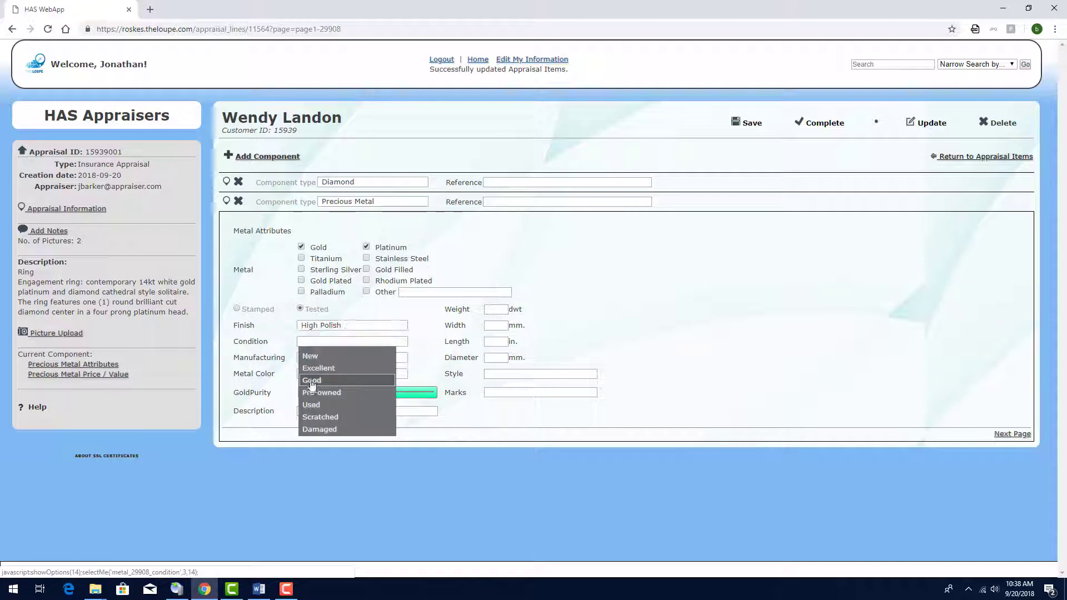
left_click(359, 384)
left_click(345, 358)
left_click(341, 378)
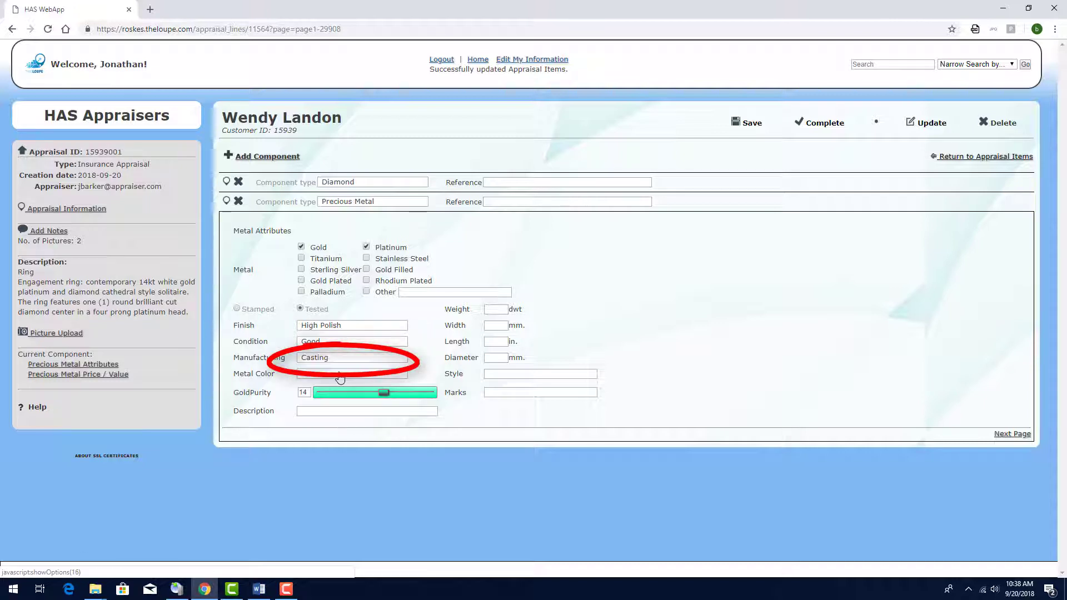
left_click(339, 377)
left_click(340, 401)
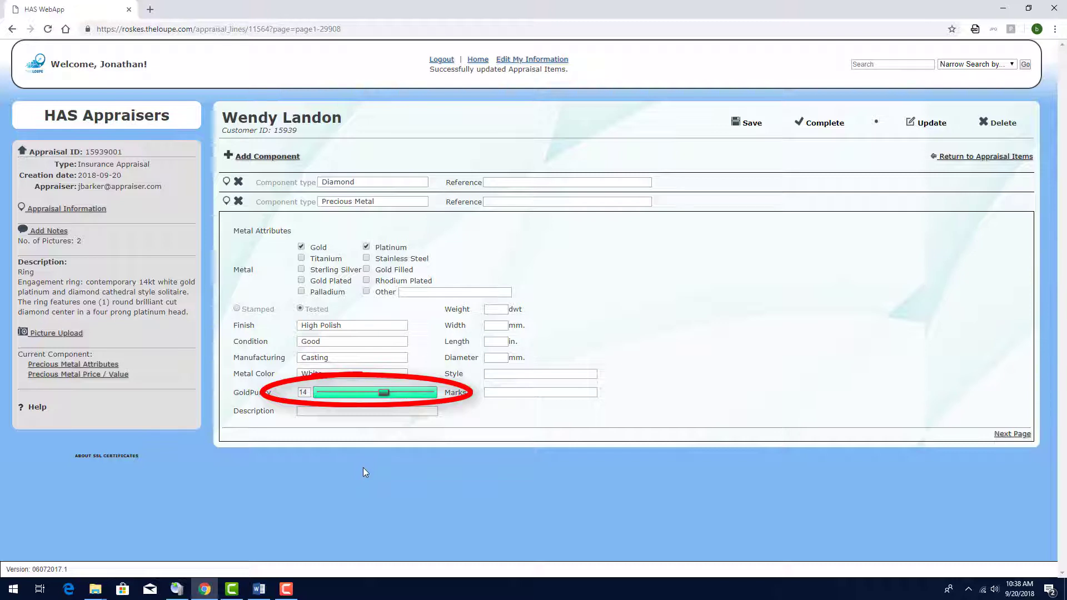
Step: Enter weight 7.6, marks 'S (Stuller) 14K' and the pasted description, then continue to pricing
left_click(495, 309)
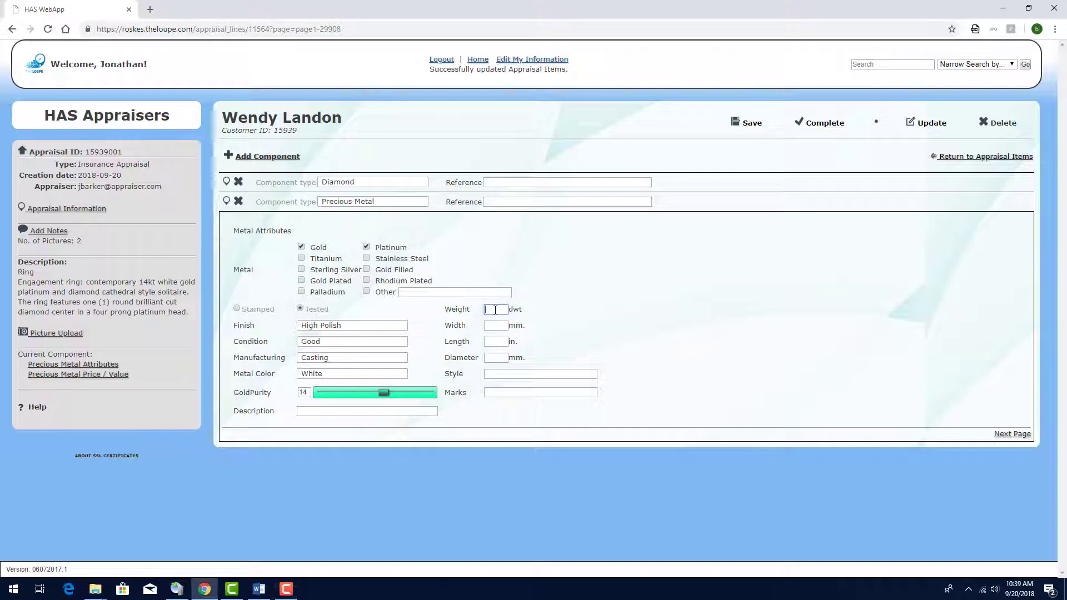
type("7.6")
left_click(503, 392)
type("S (Stuller) 14K")
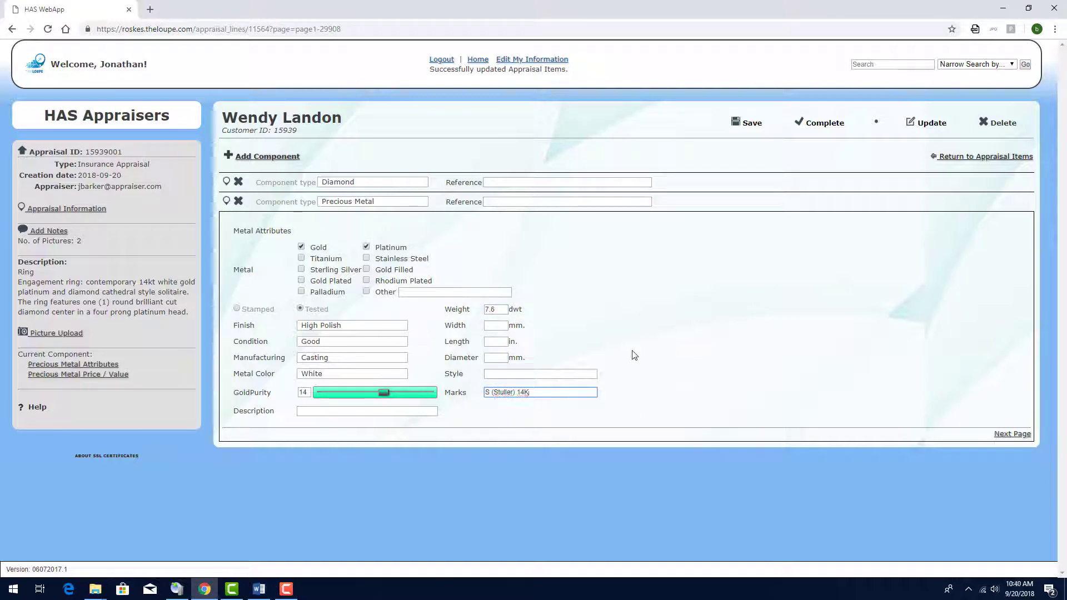
left_click(361, 411)
key("ctrl+v")
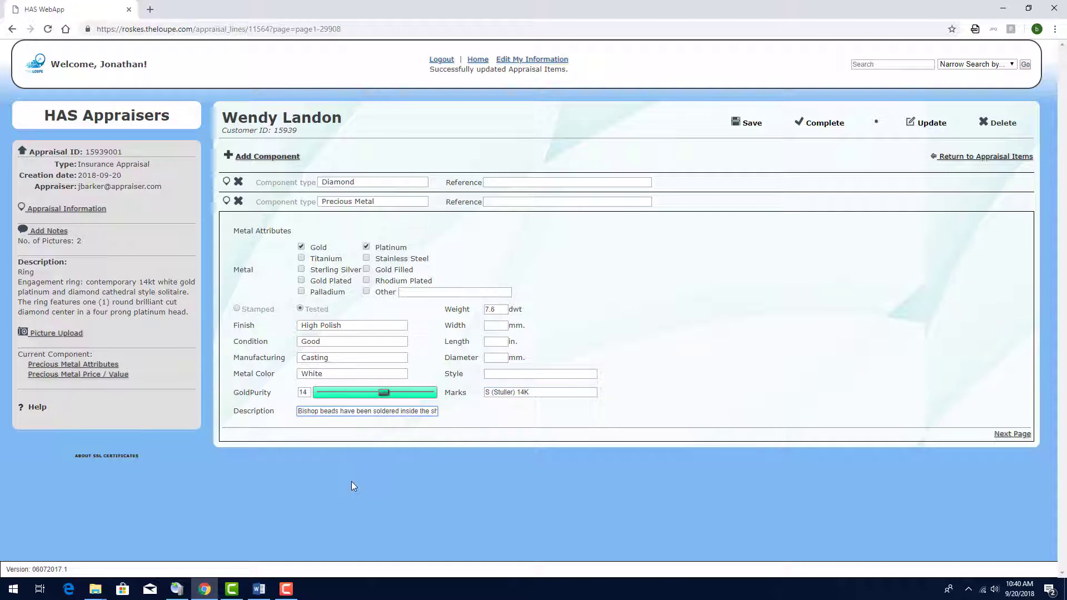
left_click(1012, 433)
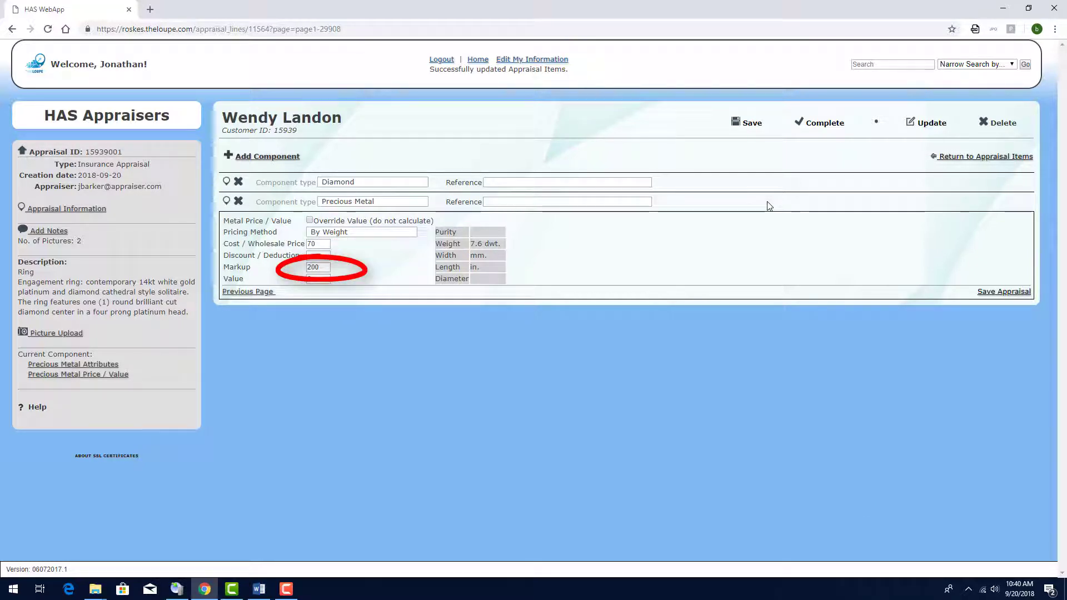
Step: Save the metal component so its value calculates to 1596, then open the appraisal notes
left_click(749, 125)
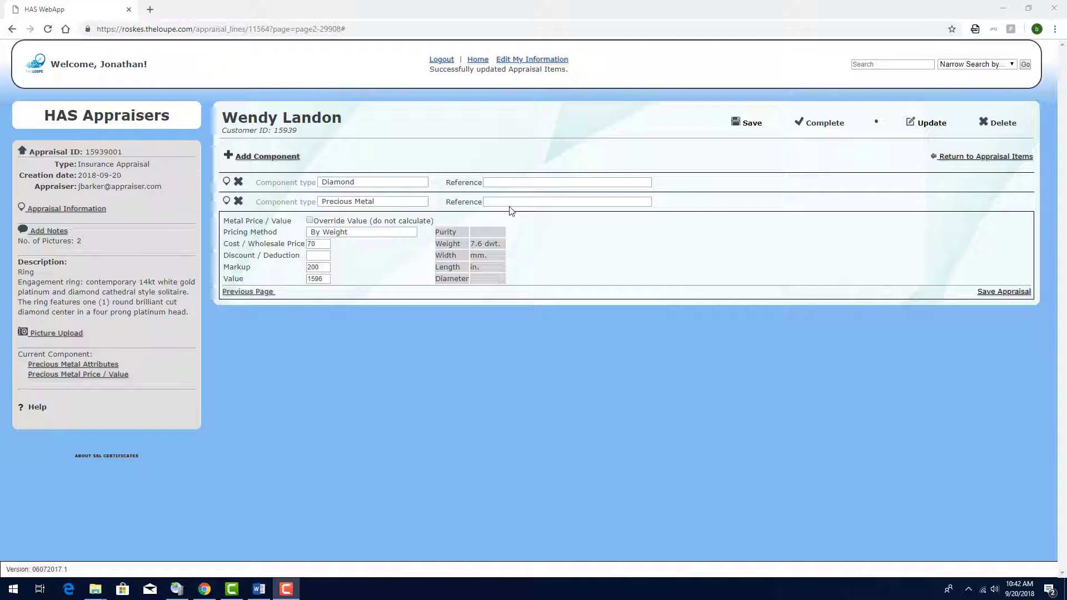
left_click(61, 231)
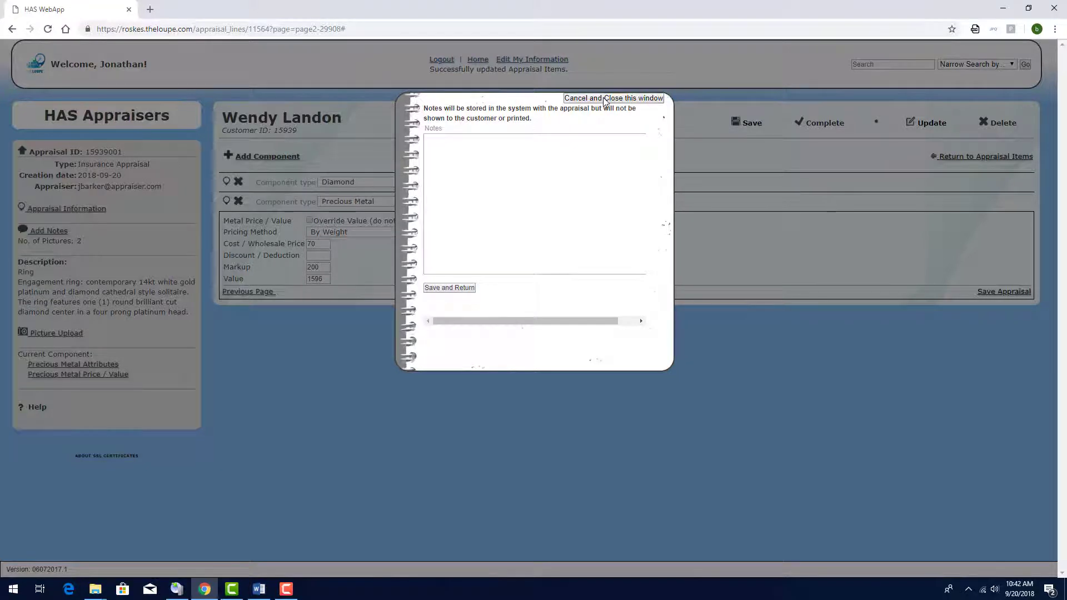
Step: Close the notes without adding any and complete the appraisal to generate its signed PDF
left_click(605, 100)
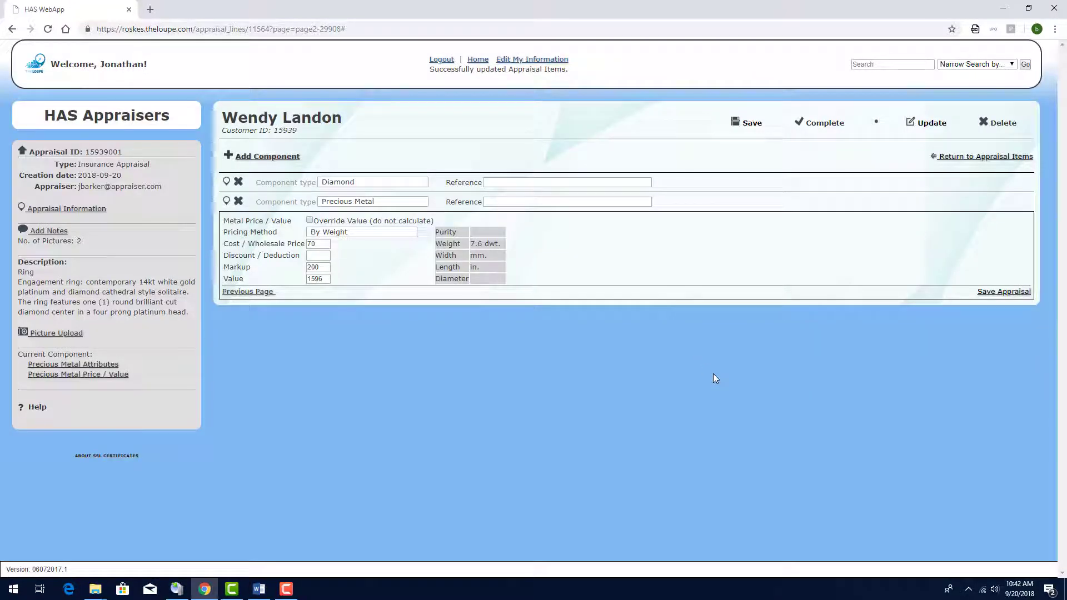
left_click(815, 125)
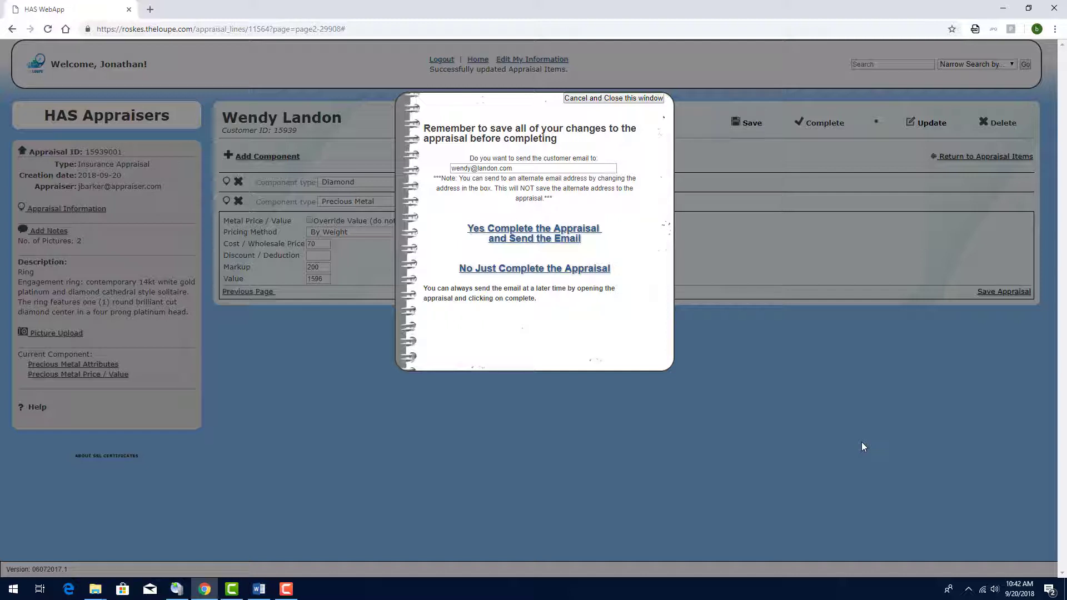
left_click(532, 269)
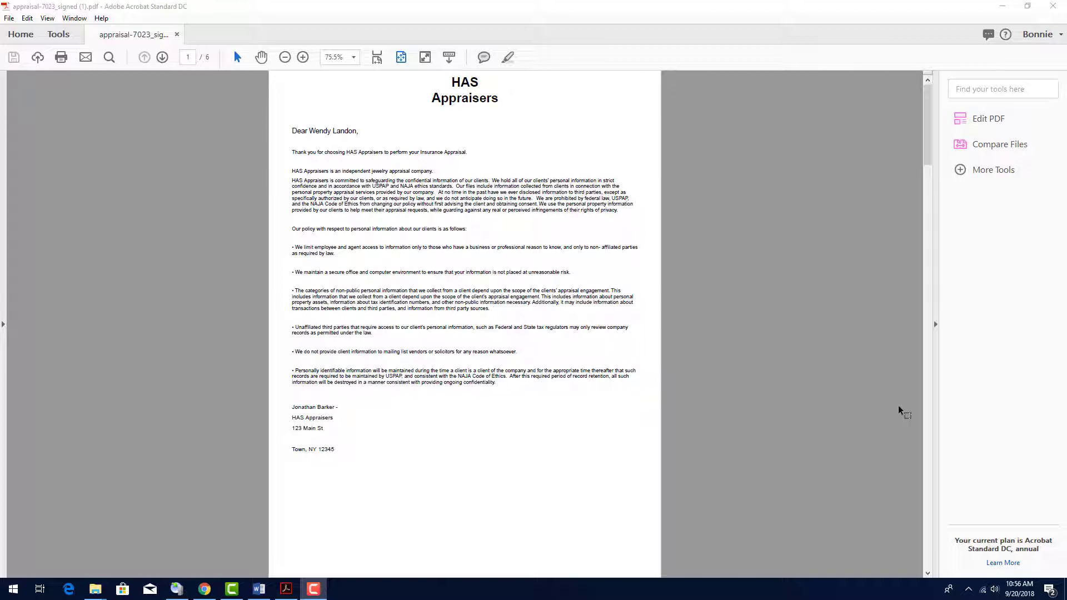
Step: Scroll through the six-page appraisal PDF to the $28,371.00 ring value and metal details
scroll(899, 411, "down", 1)
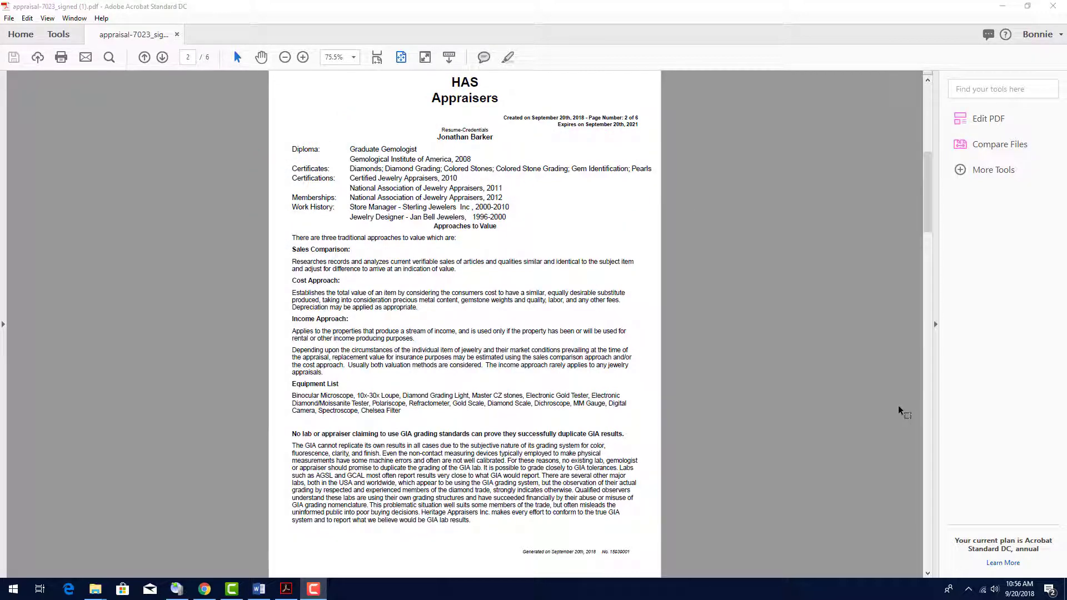
scroll(899, 410, "down", 1)
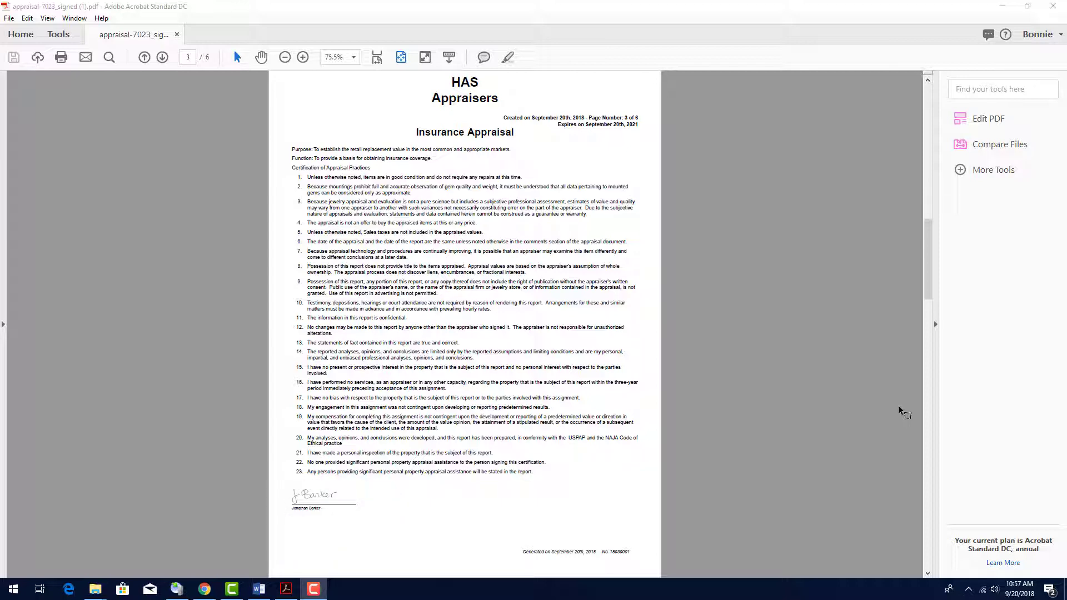
scroll(898, 405, "down", 1)
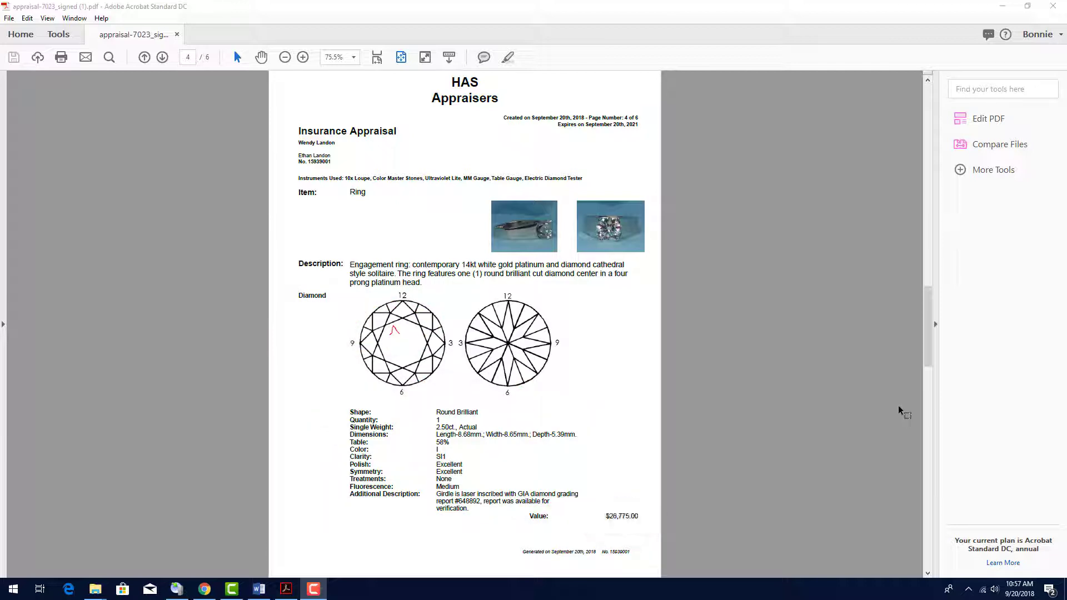
scroll(899, 405, "down", 1)
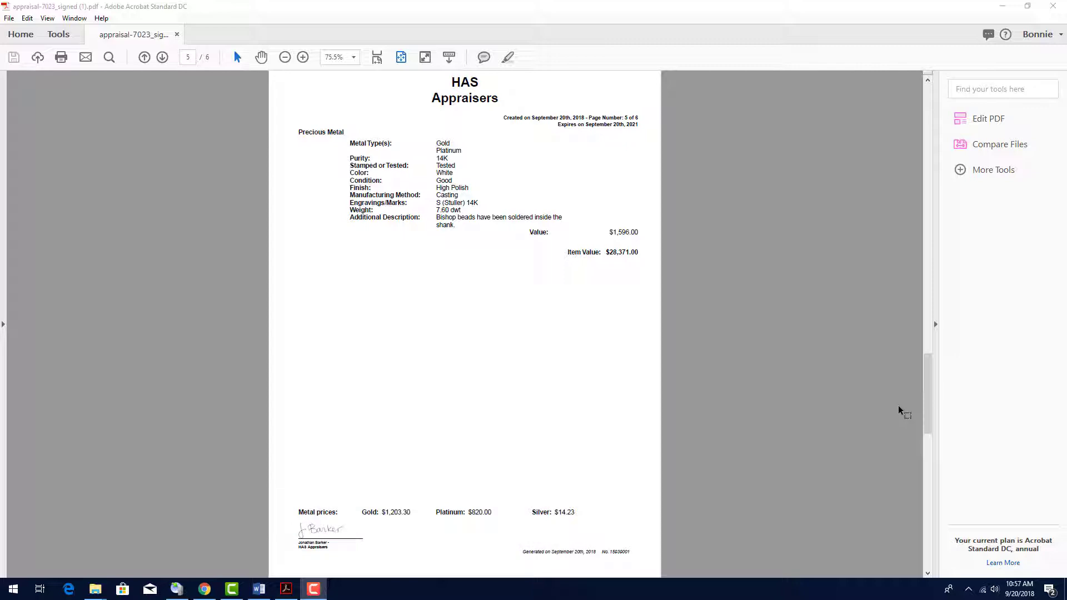
scroll(898, 406, "down", 3)
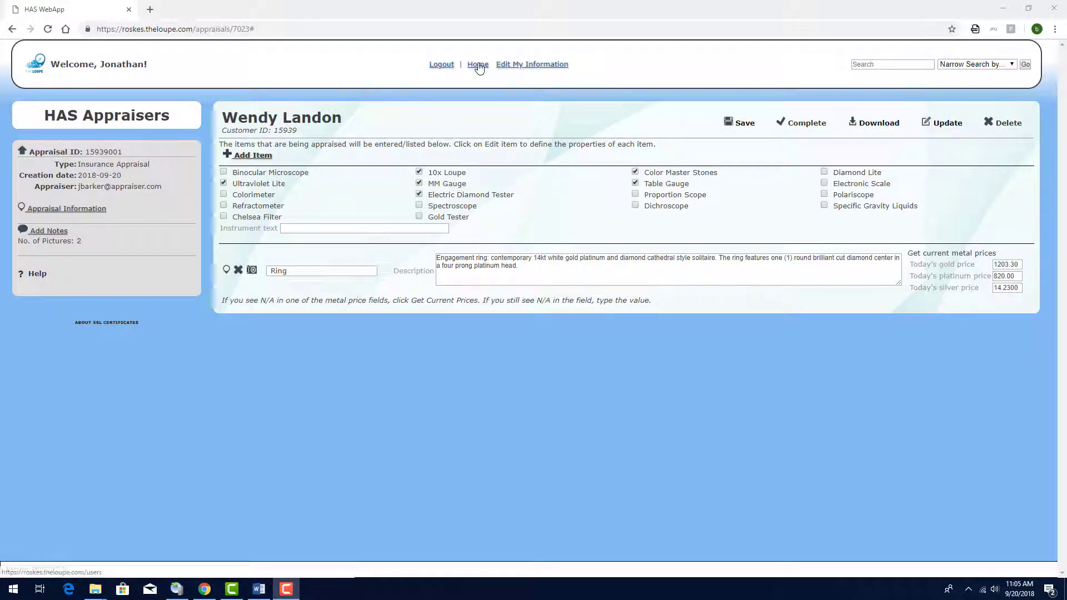
Step: Add a second Ring item (the wedding band) to the first appraisal and open it for editing
left_click(478, 64)
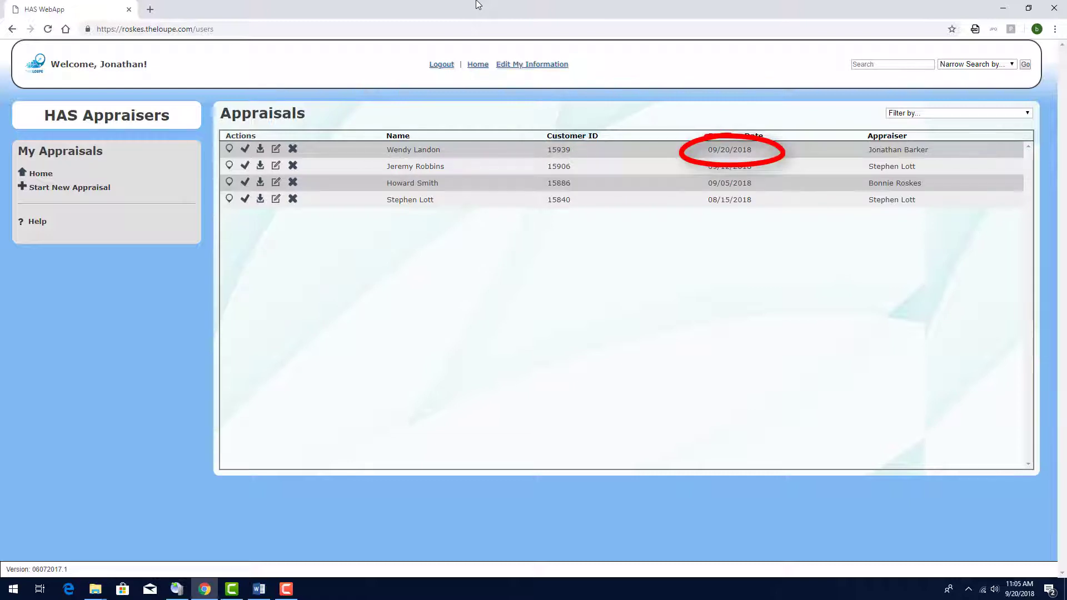
left_click(230, 154)
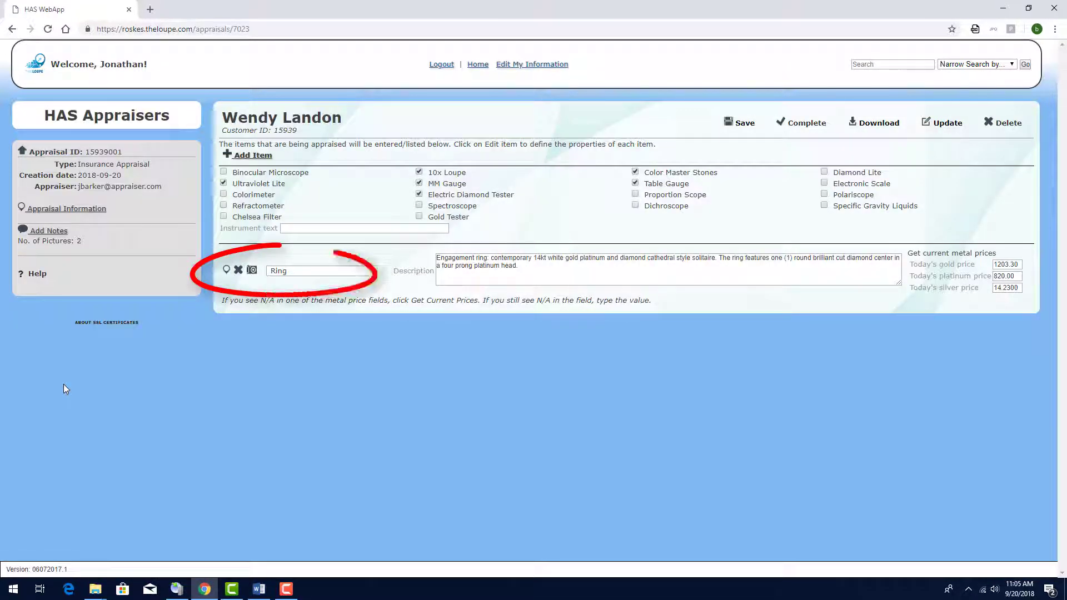
left_click(248, 155)
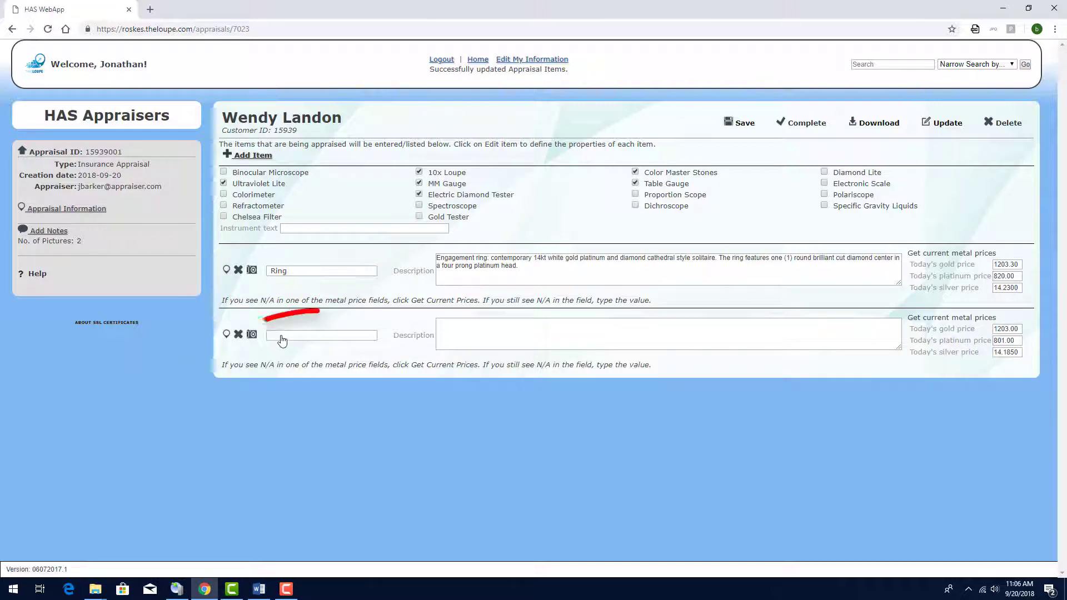
left_click(281, 335)
left_click(280, 423)
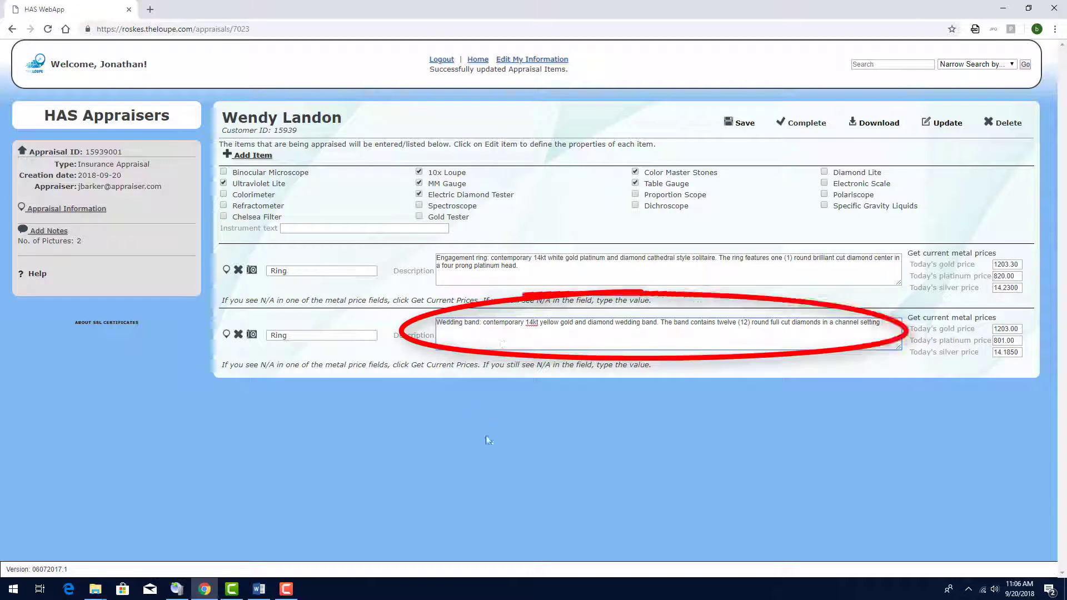
type(".")
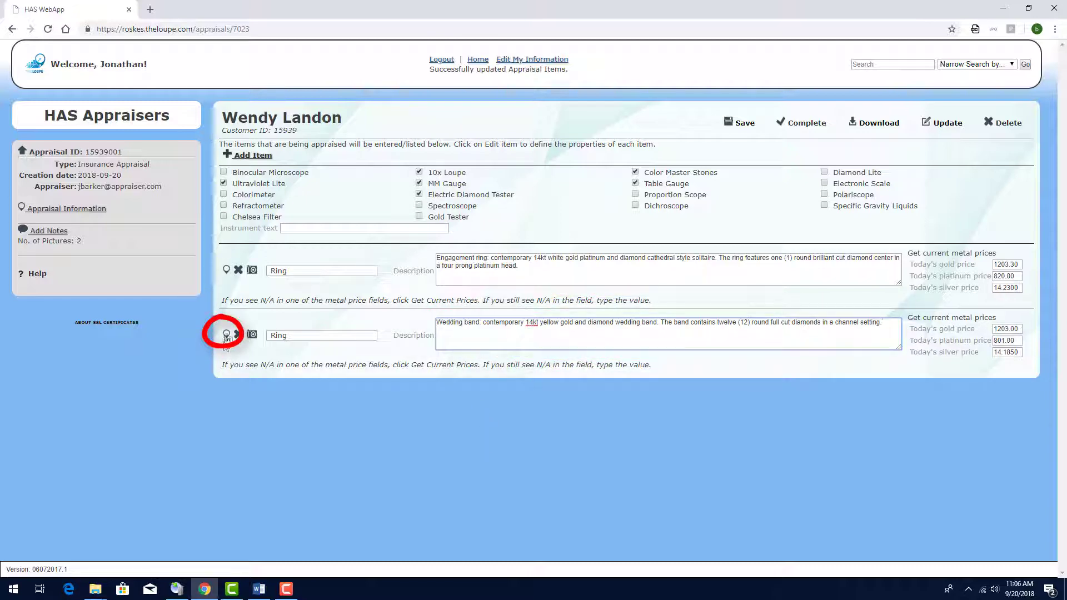
left_click(227, 335)
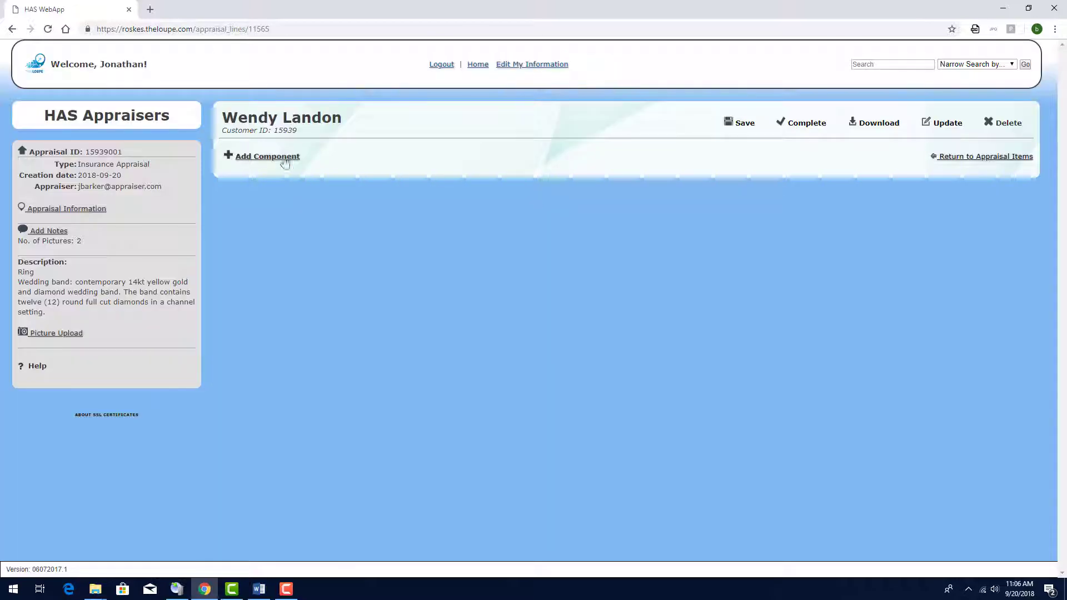
Step: Add a Diamond component with 12 Full Cut stones
left_click(273, 159)
left_click(322, 186)
left_click(328, 207)
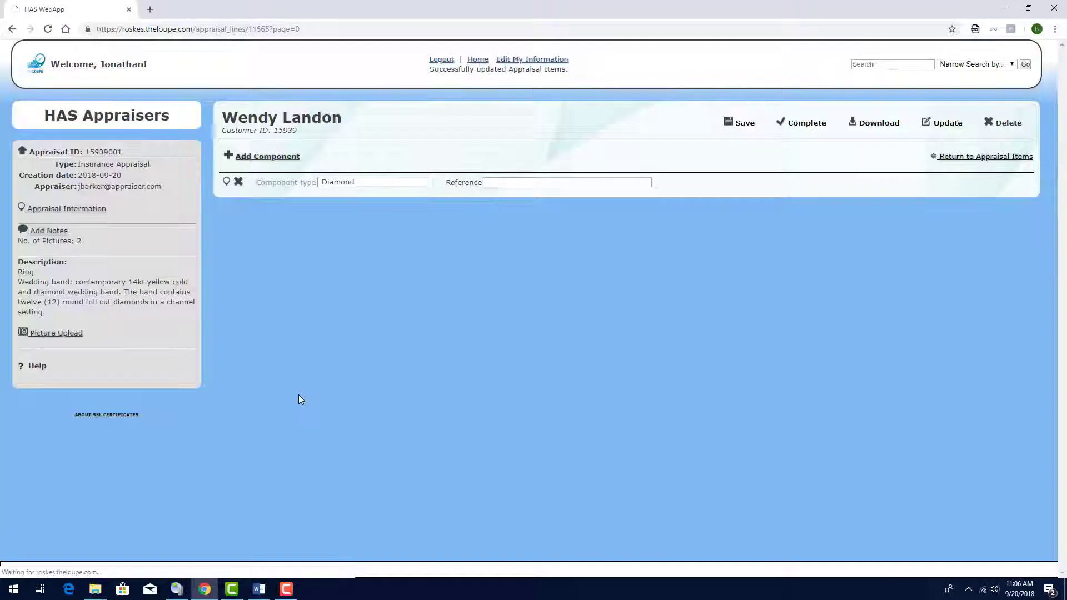
left_click(227, 183)
left_click(547, 235)
type("12")
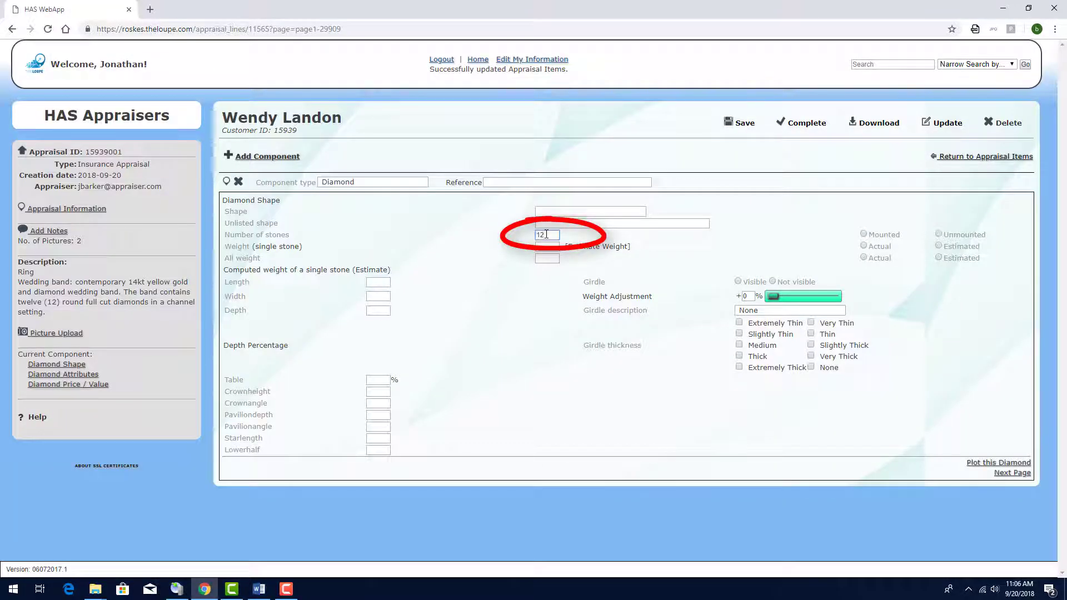
left_click(556, 212)
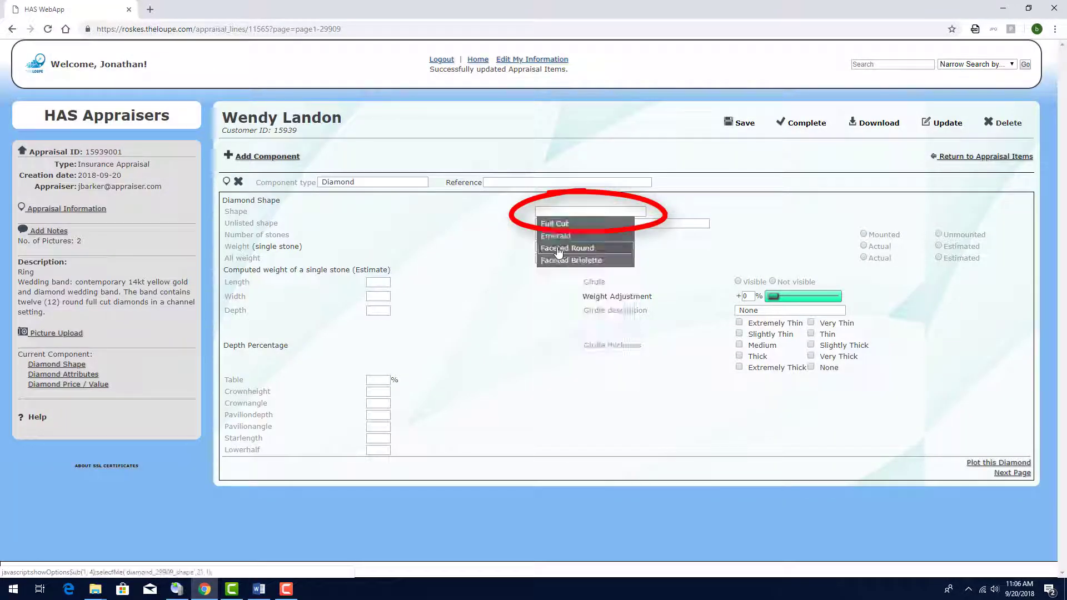
left_click(553, 223)
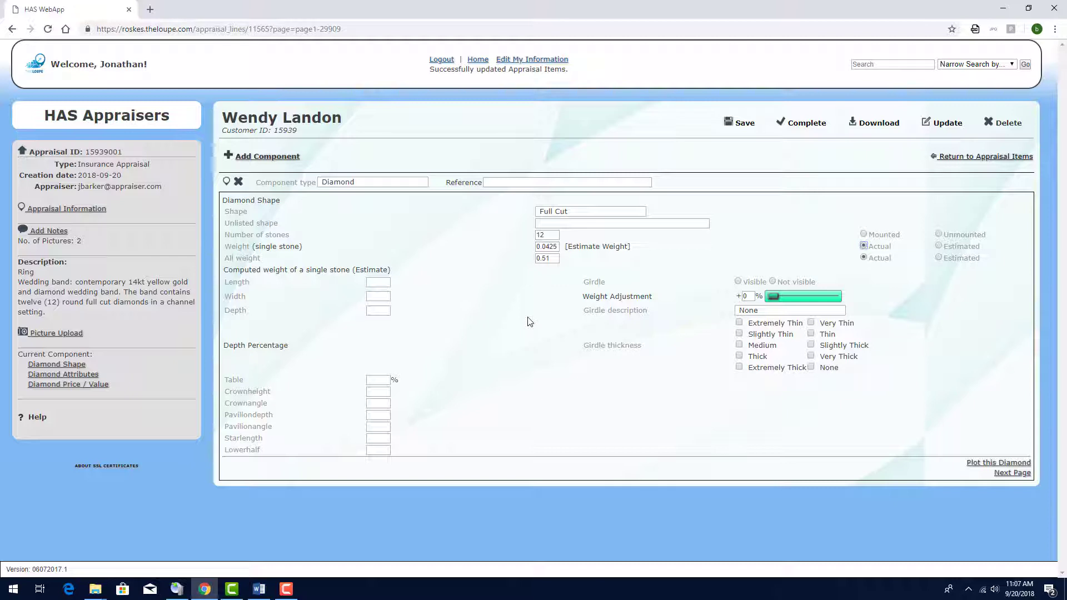
Step: Set clarity SI1–SI2, colour H–I, polish Good, and paste the diamond size description
left_click(1010, 473)
left_click(554, 215)
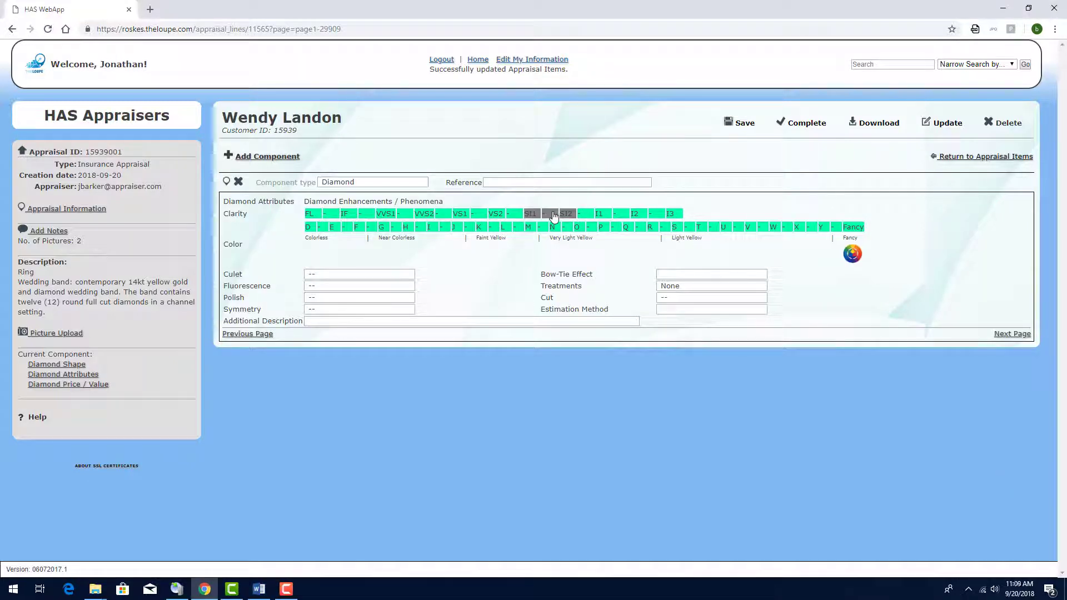
left_click(424, 231)
left_click(342, 299)
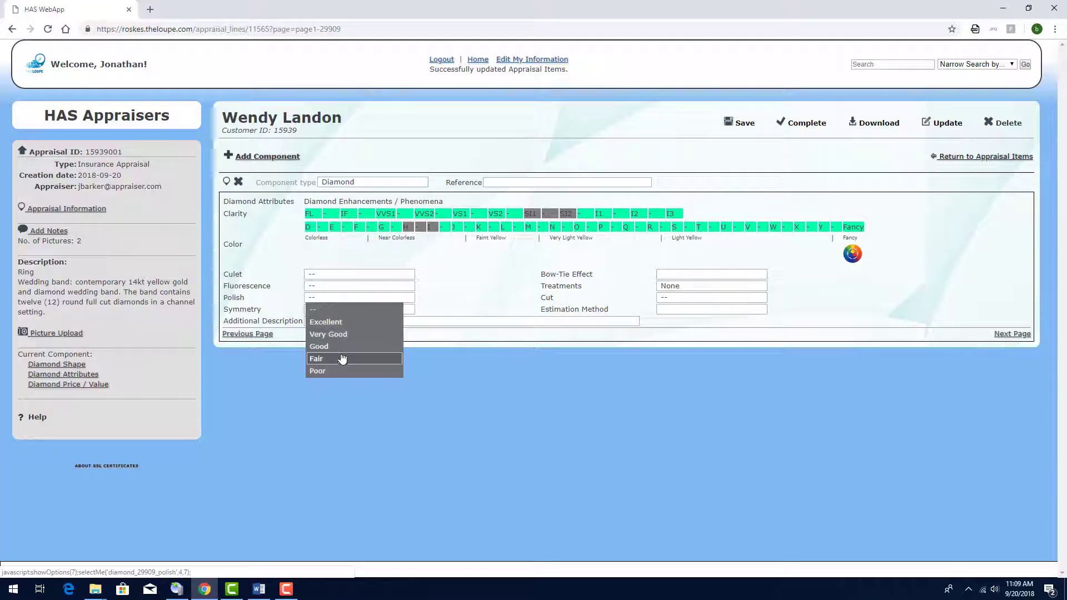
left_click(344, 348)
left_click(369, 322)
type("Diamonds measure approx. 2.2mm to 2.3mm.")
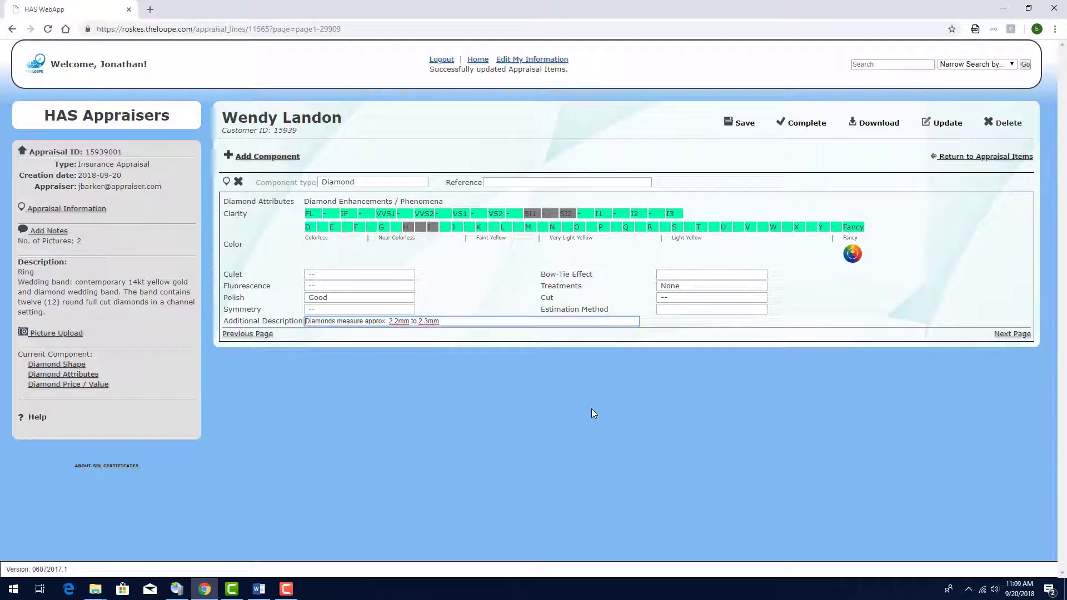
Step: Price the diamonds By Stone with cost 720, 15% discount and 300% markup, and save
left_click(1012, 334)
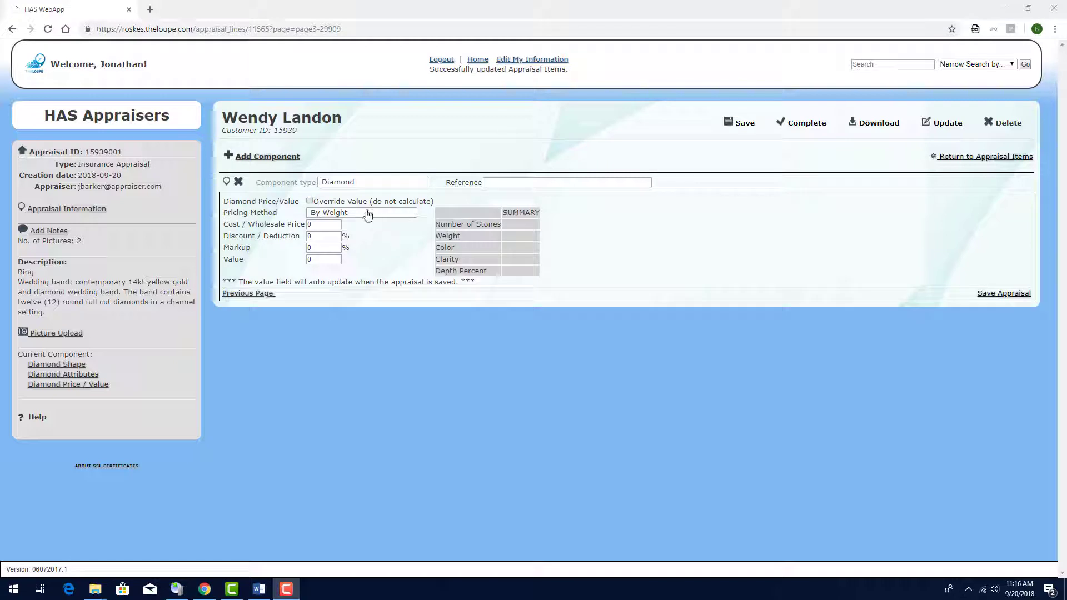
left_click(362, 213)
left_click(340, 238)
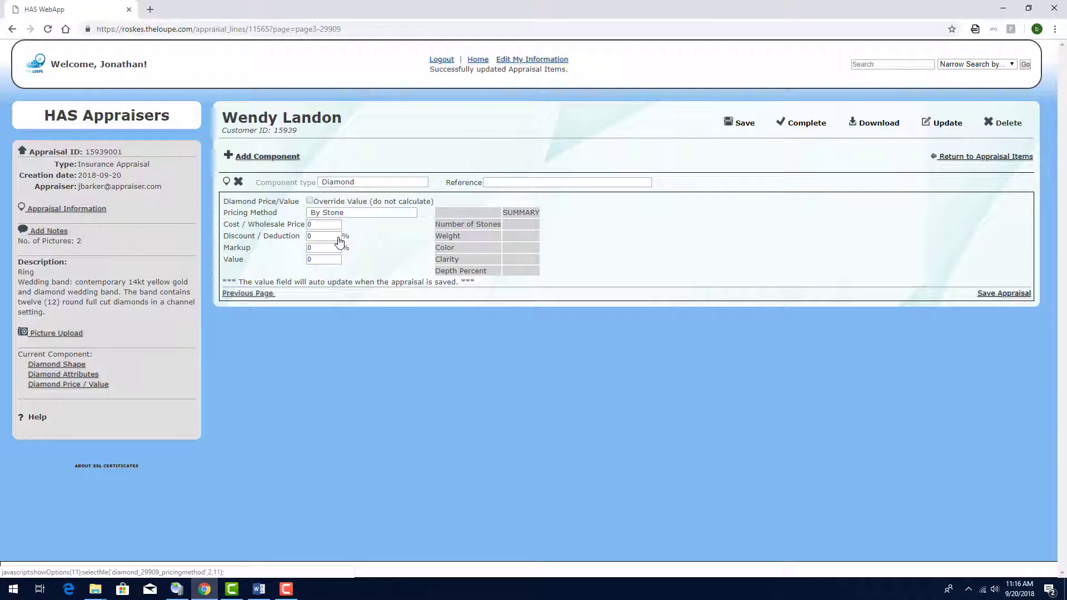
left_click_drag(327, 224, 299, 224)
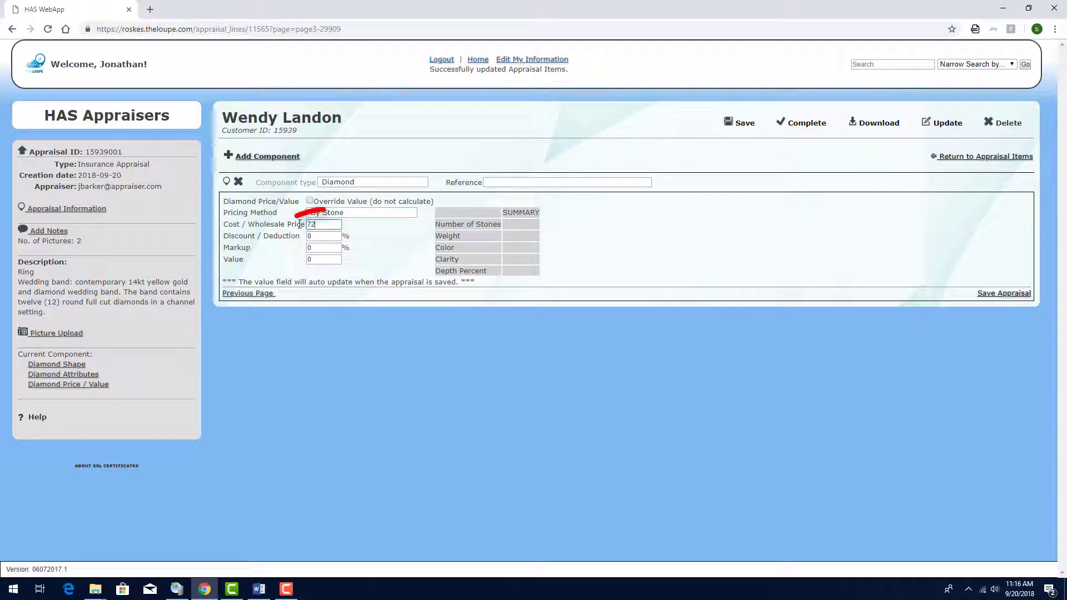
type("720")
left_click_drag(318, 236, 296, 251)
type("15")
type("300")
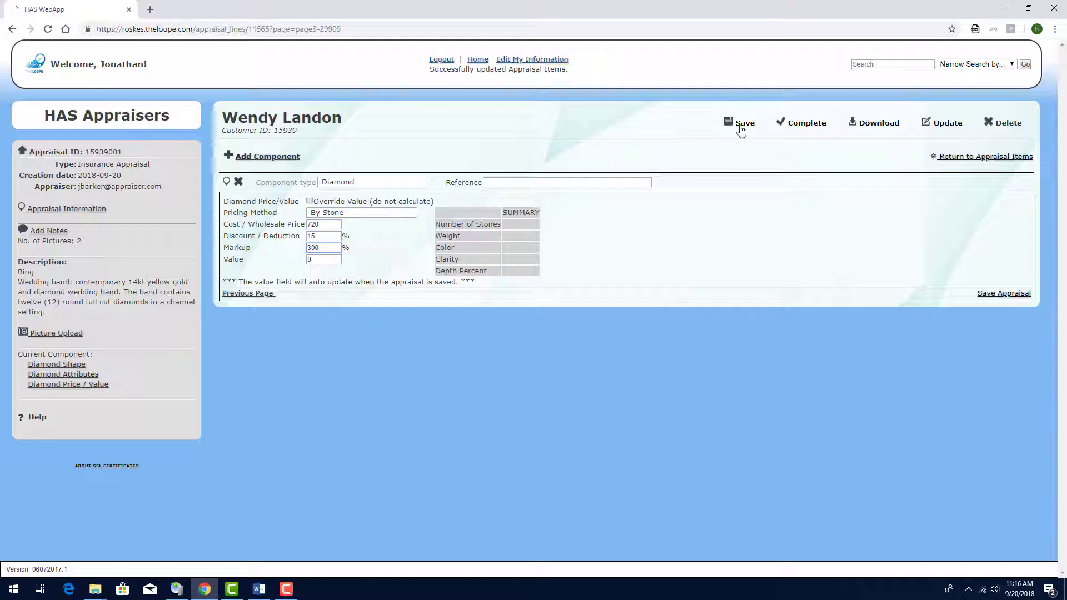
left_click(741, 125)
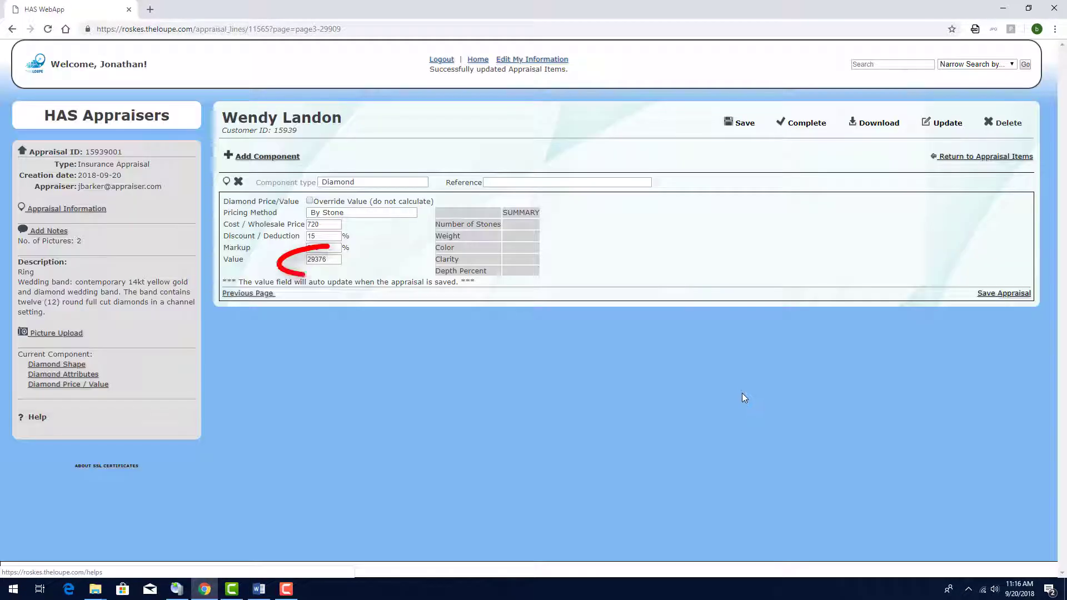
Step: Add a Gold Precious Metal component and save it so its value calculates to 665
left_click(276, 161)
left_click(355, 307)
left_click(349, 378)
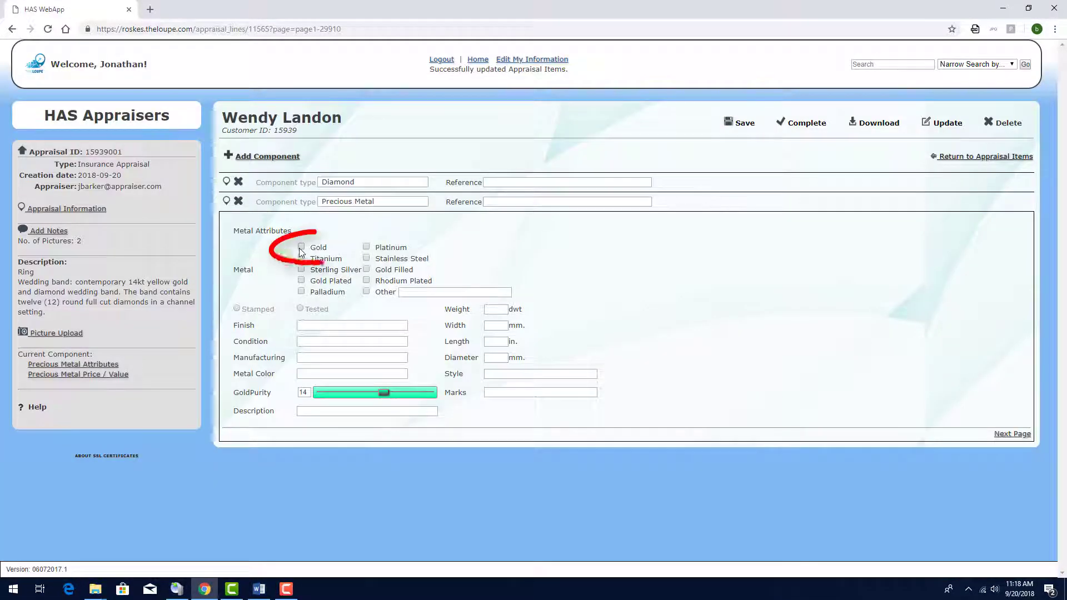
left_click(300, 247)
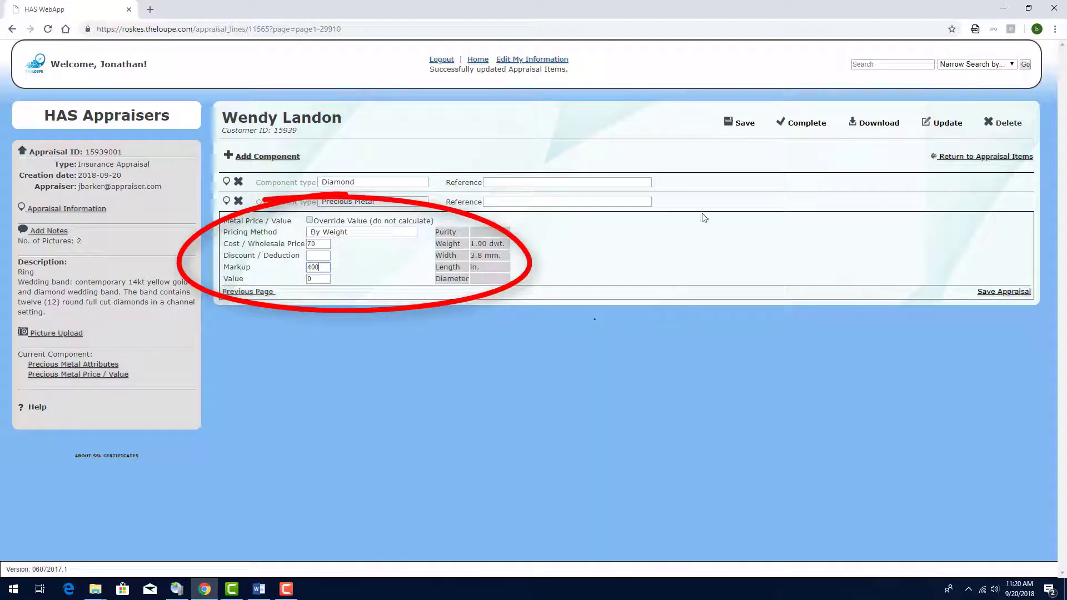
left_click(740, 126)
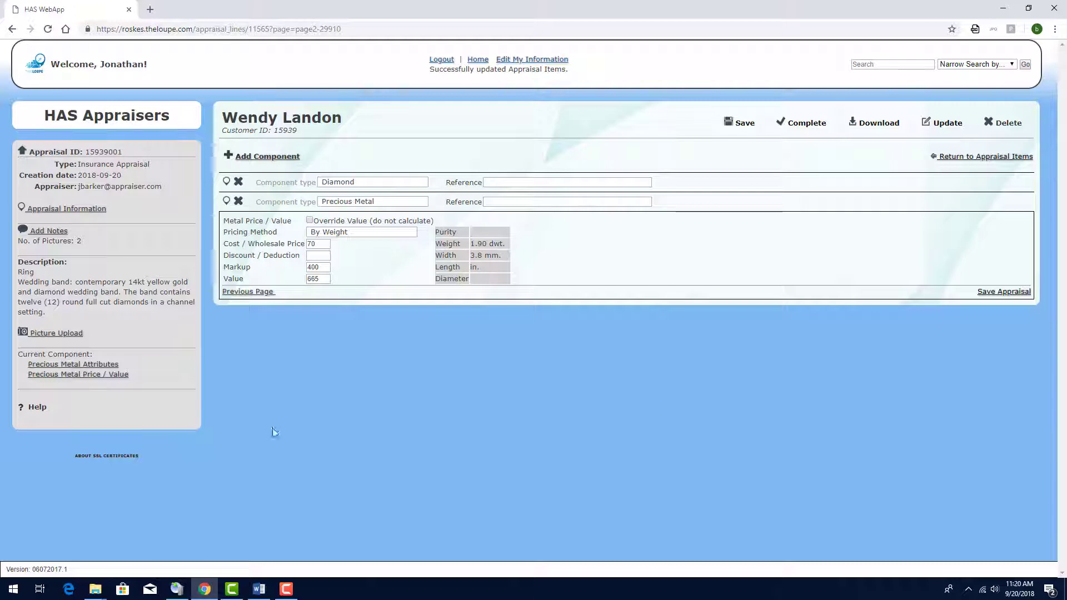
Step: Upload the 'Diamond Wedding Band (2).JPG' ring photo and save the appraisal
left_click(55, 333)
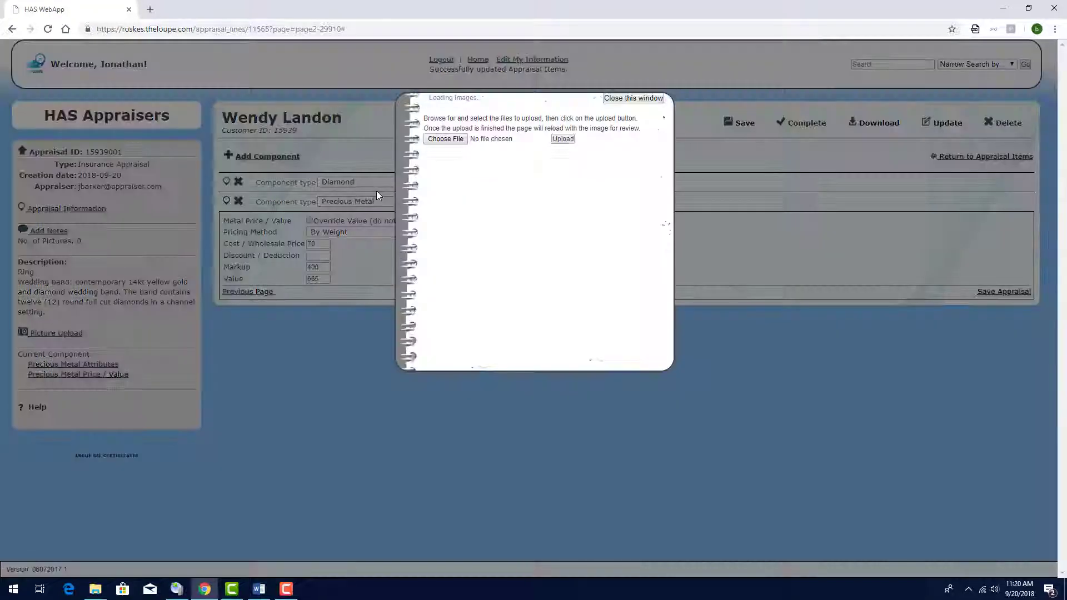
left_click(445, 138)
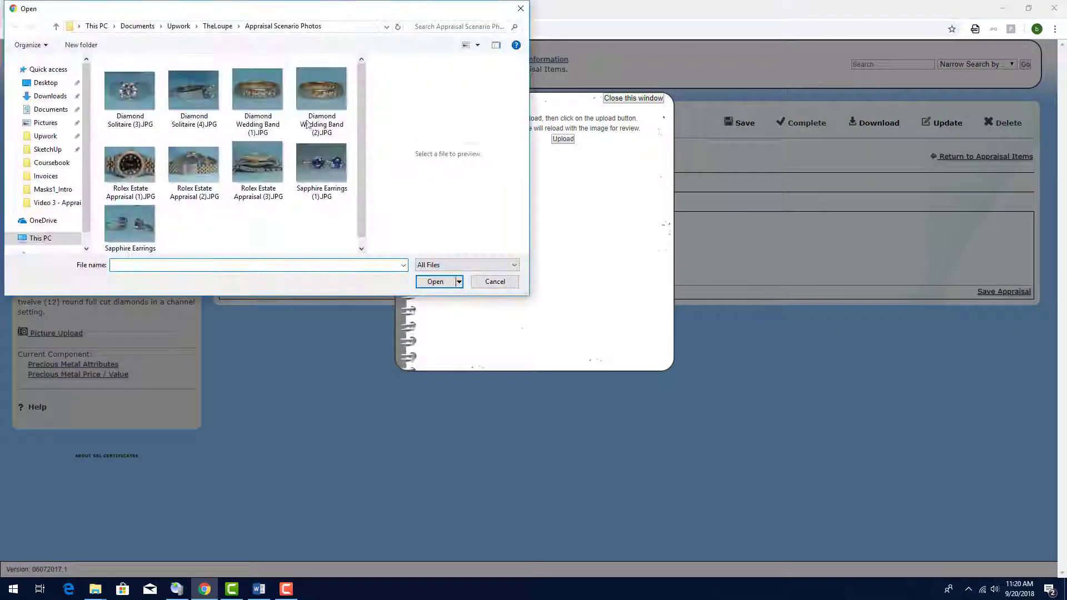
double_click(322, 92)
left_click(445, 139)
double_click(325, 95)
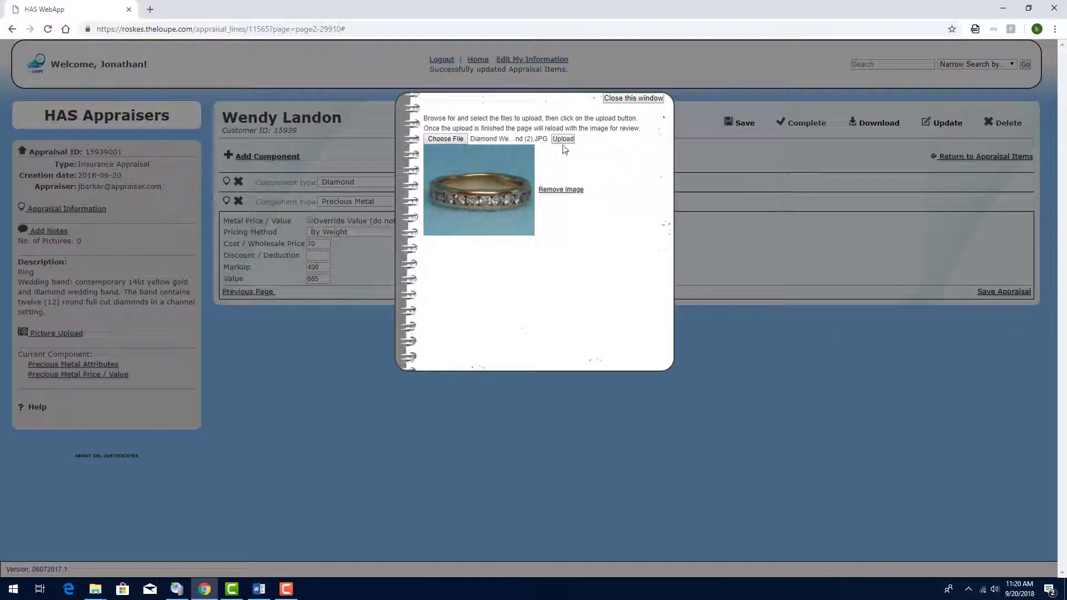
left_click(564, 139)
left_click(634, 98)
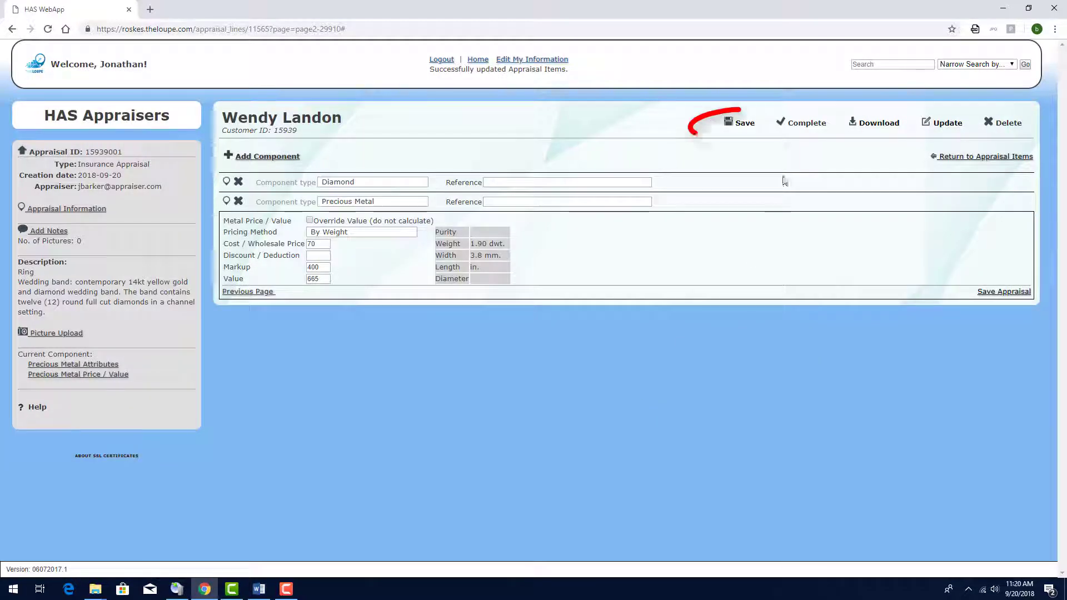
left_click(739, 124)
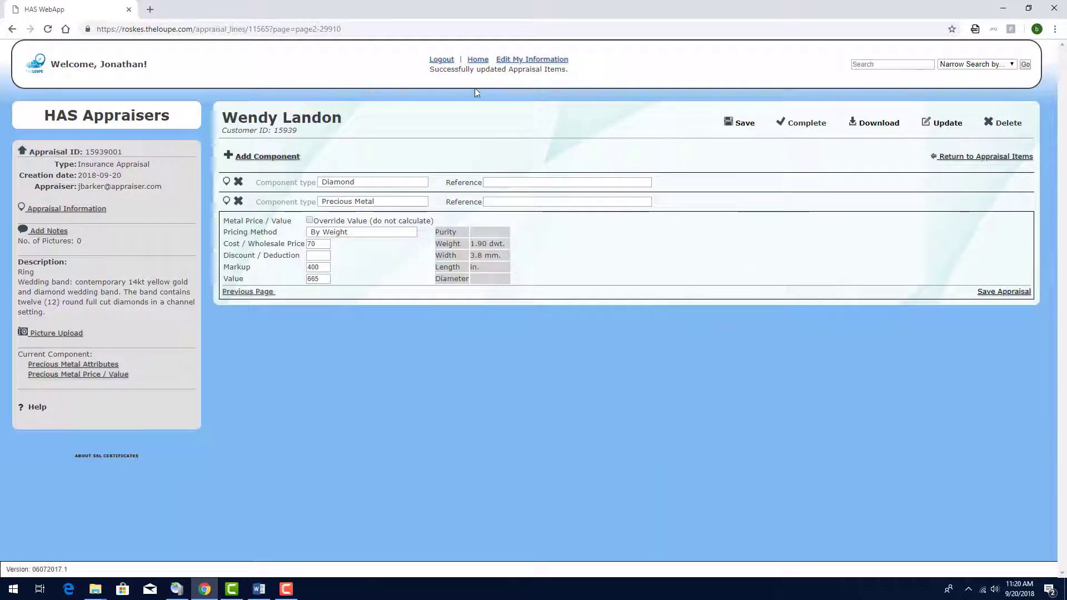
Step: From the appraisals list, complete the top appraisal and download its PDF report
left_click(478, 59)
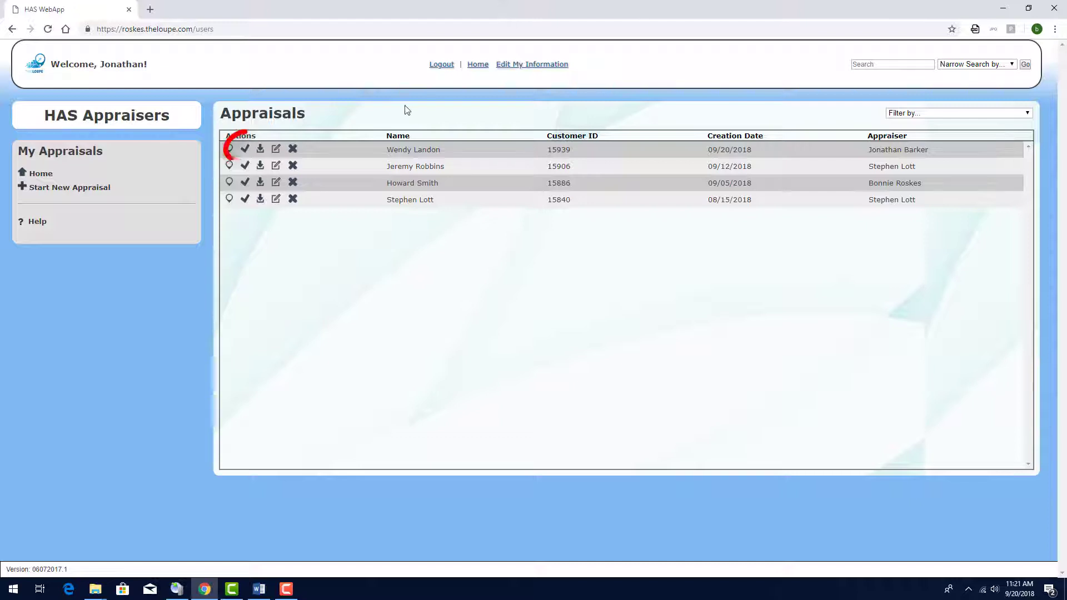
left_click(244, 150)
left_click(618, 99)
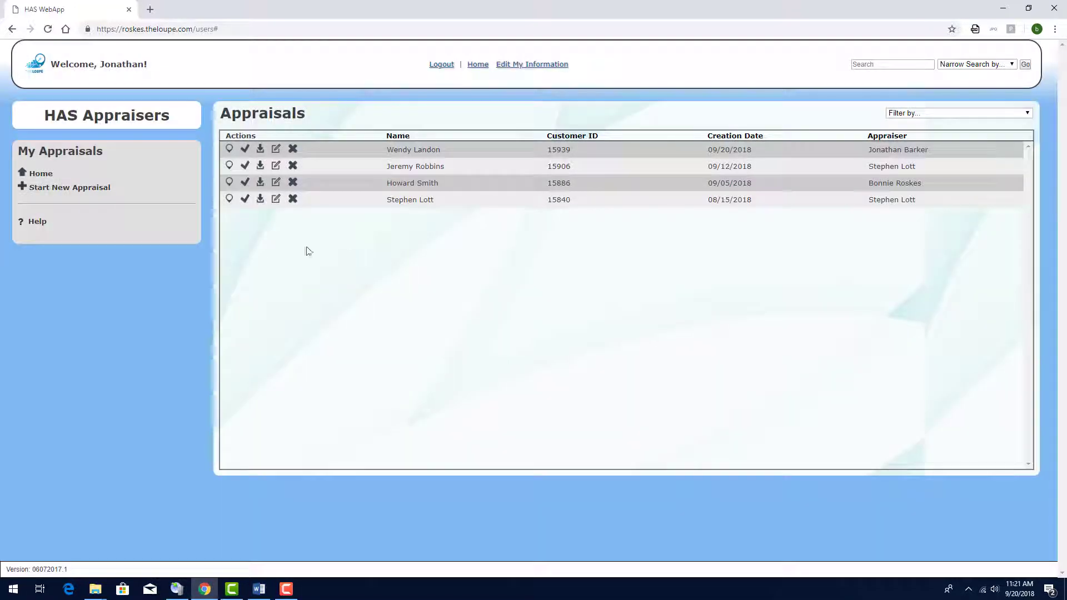
left_click(260, 149)
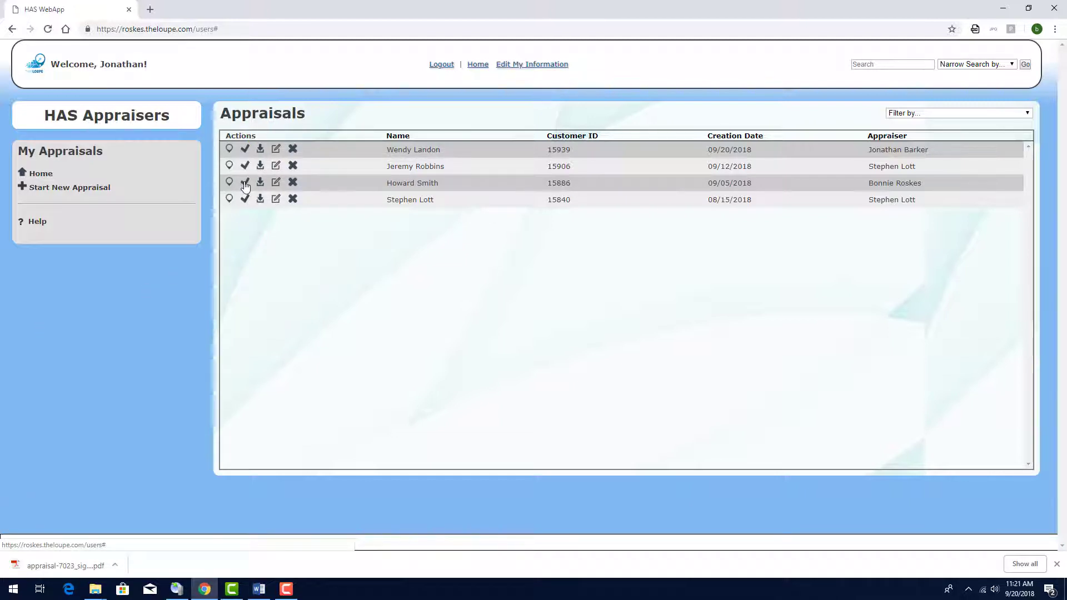
Step: Open the downloaded 8-page PDF and scroll to the wedding band page showing $30,041.00
left_click(280, 155)
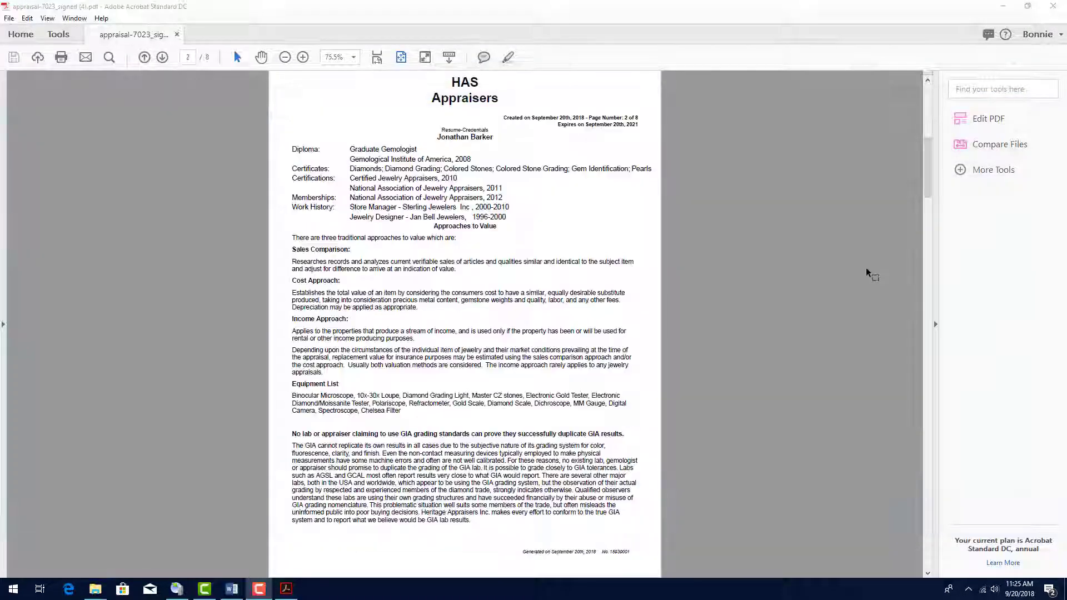
scroll(867, 272, "down", 2)
scroll(867, 273, "down", 2)
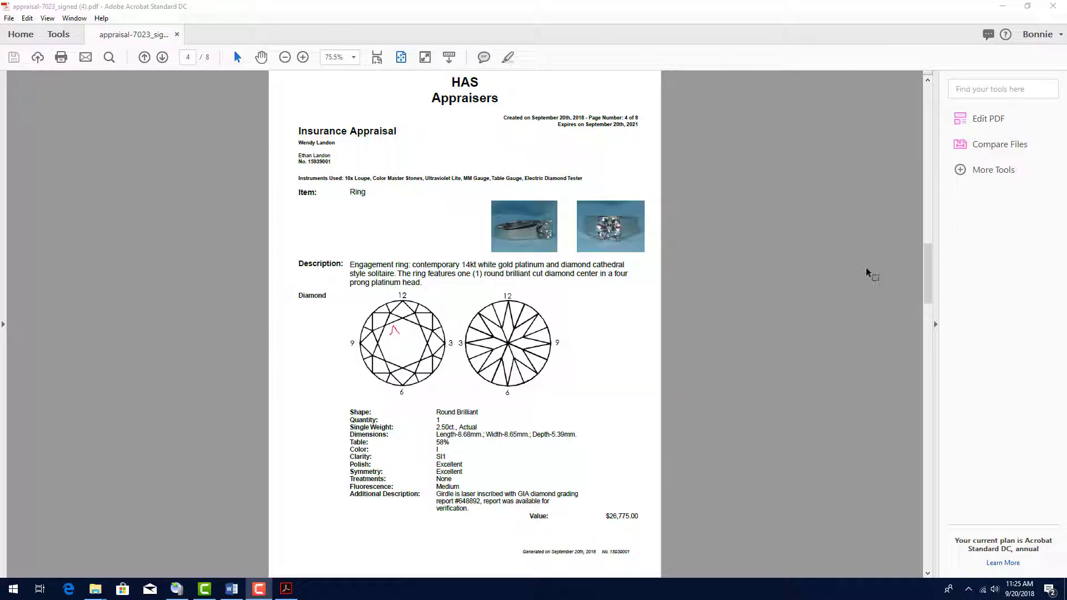
scroll(867, 272, "down", 2)
scroll(867, 272, "down", 2)
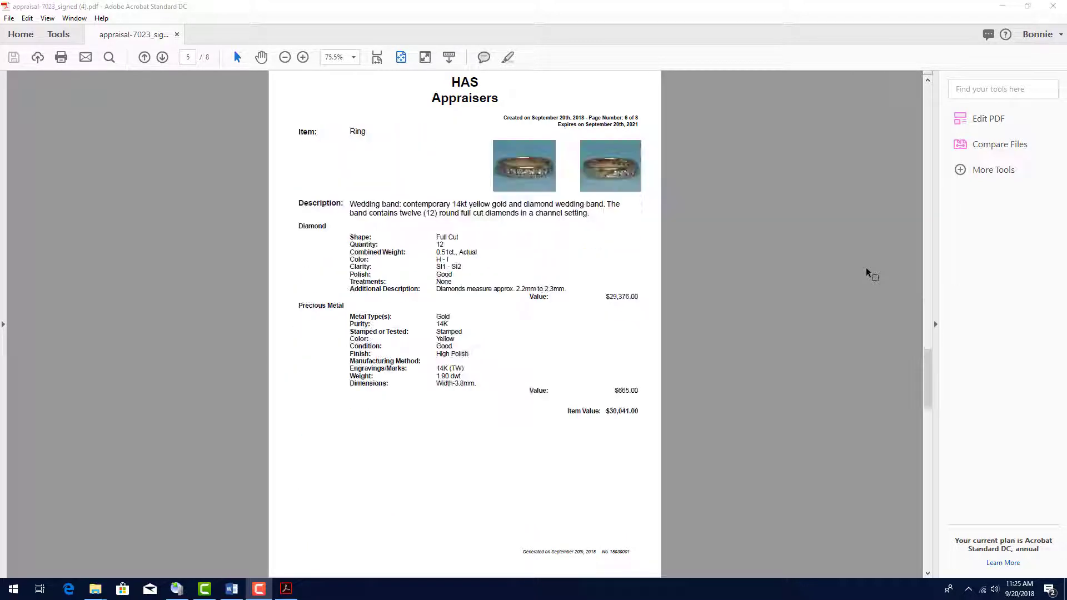
scroll(867, 273, "down", 2)
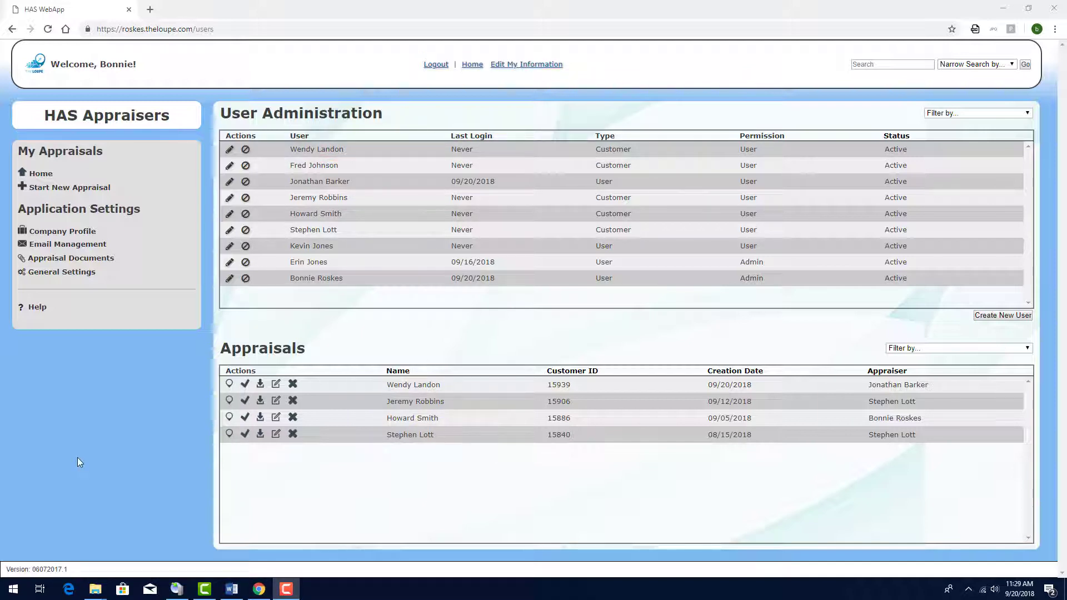
Step: Go from the first appraisal's engagement ring metal component to its Appraisal Information editing form
left_click(229, 385)
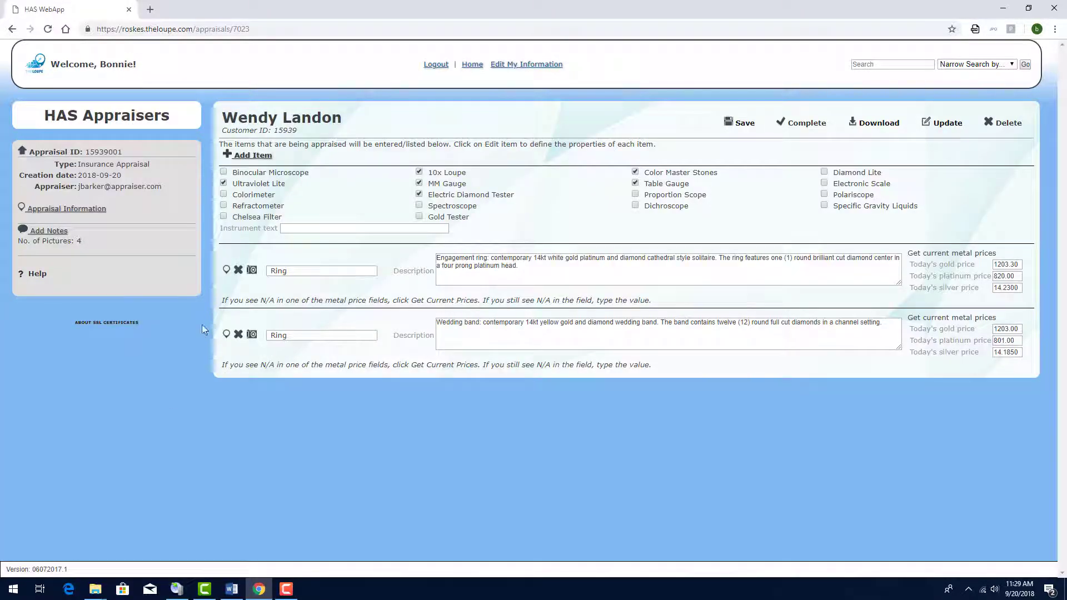
left_click(226, 270)
left_click(226, 201)
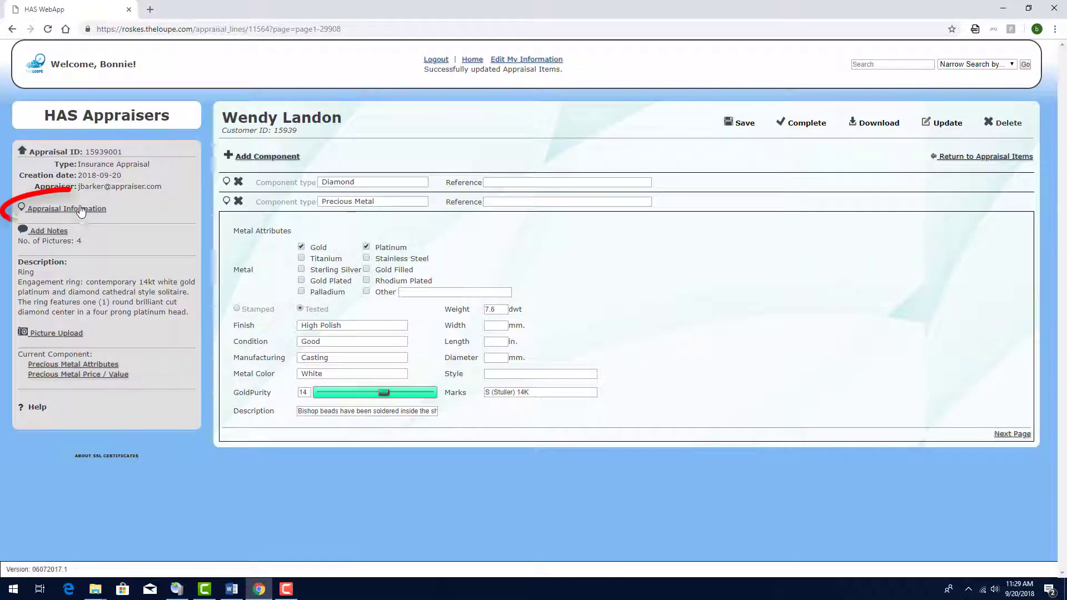
left_click(81, 210)
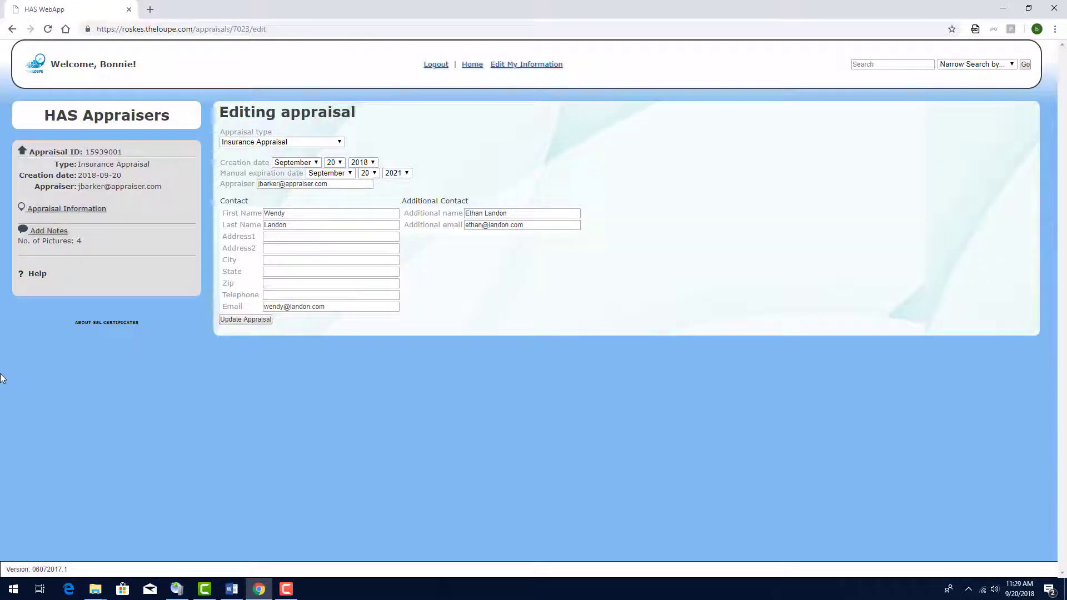